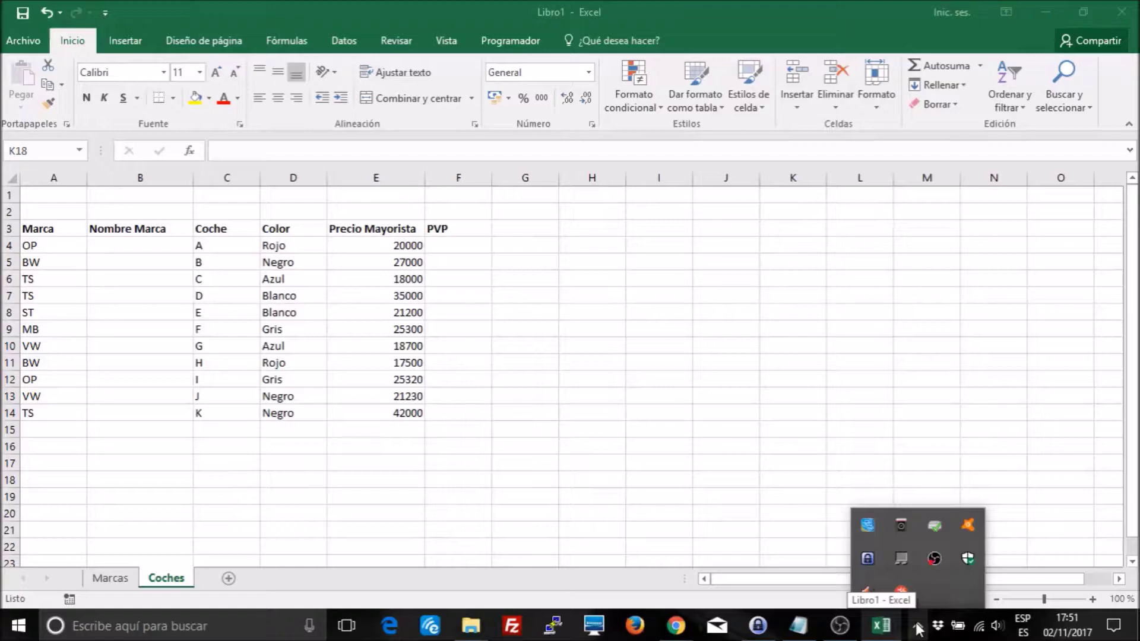
Step: Try a =buscar test formula in empty cell G12, then discard it
{"action": "left_click", "coordinate": [538, 324]}
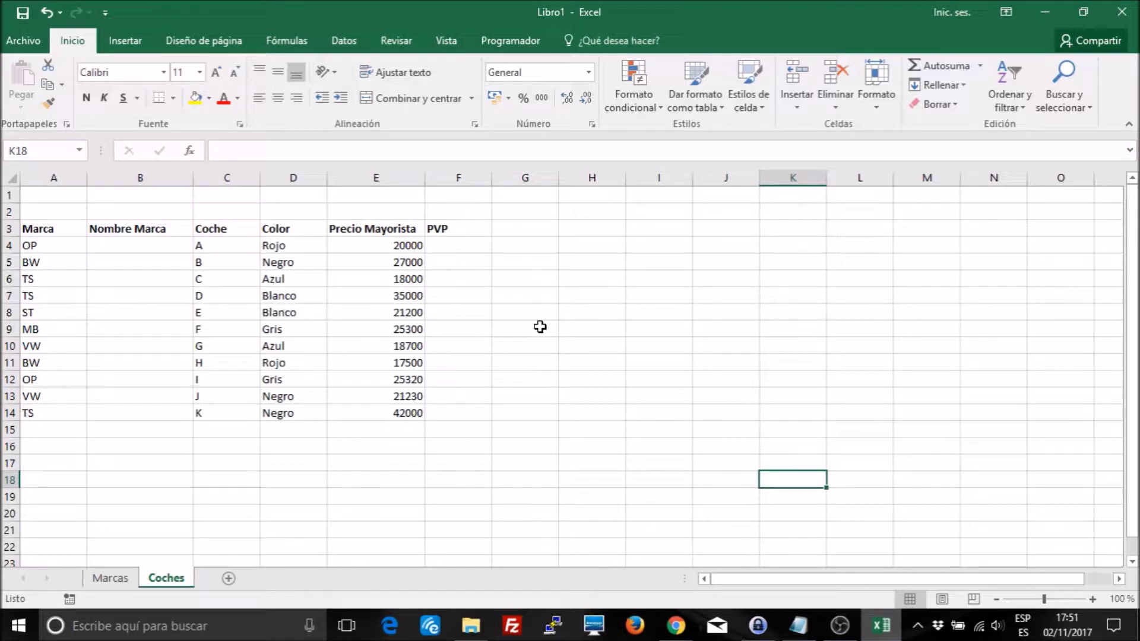
{"action": "left_click", "coordinate": [527, 374]}
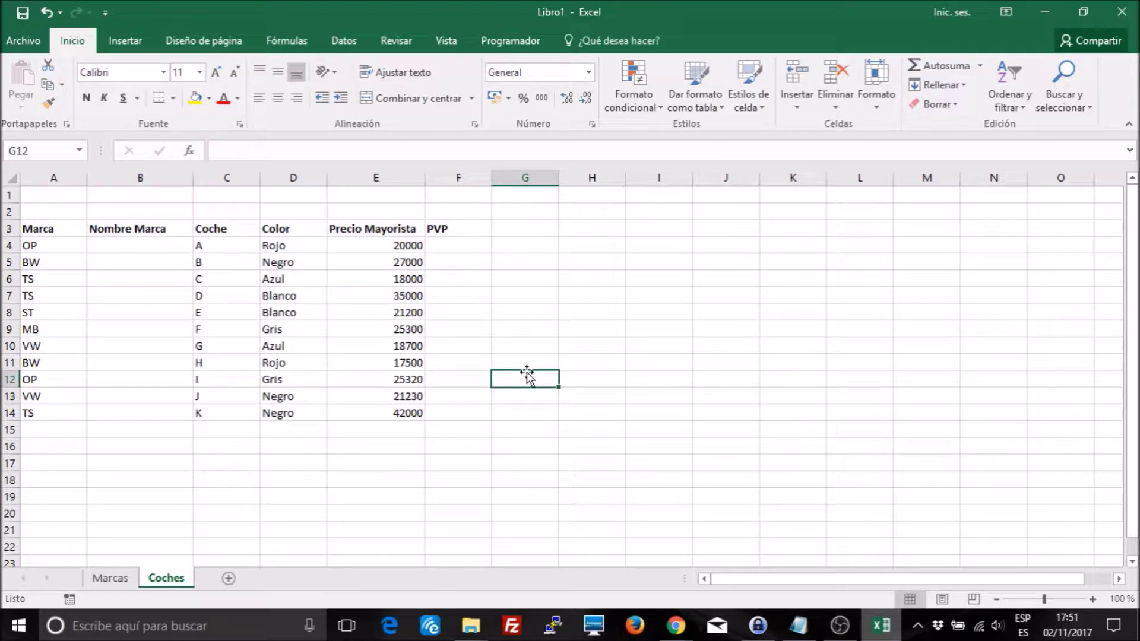
{"action": "type", "text": "=b"}
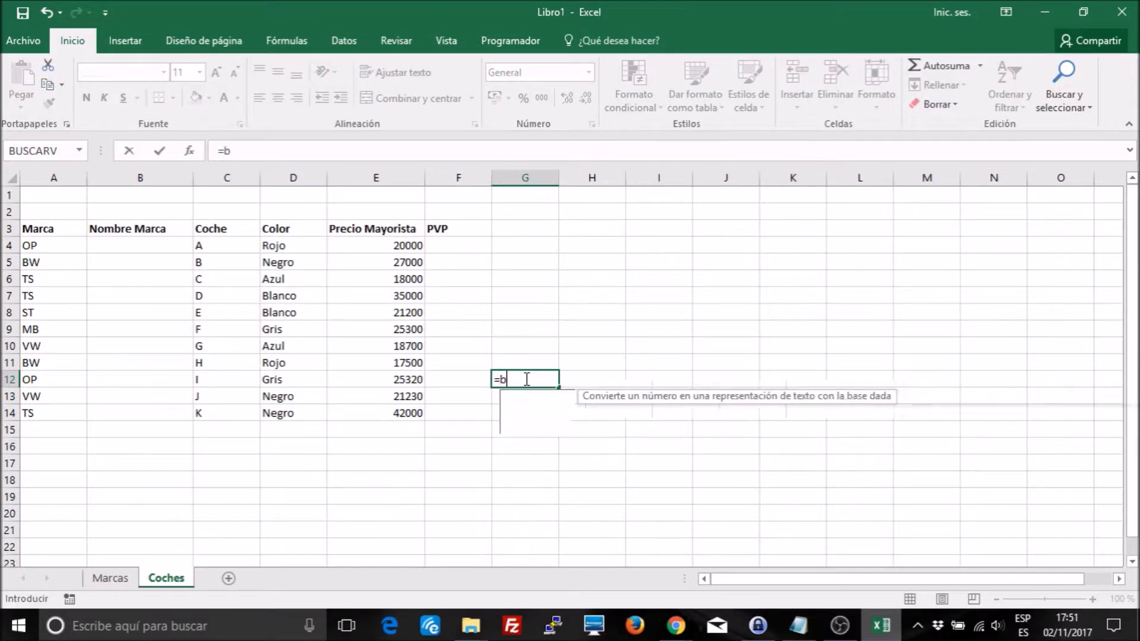
{"action": "type", "text": "uscar"}
{"action": "key", "text": "BackSpace"}
{"action": "key", "text": "BackSpace"}
{"action": "key", "text": "BackSpace"}
{"action": "key", "text": "Escape"}
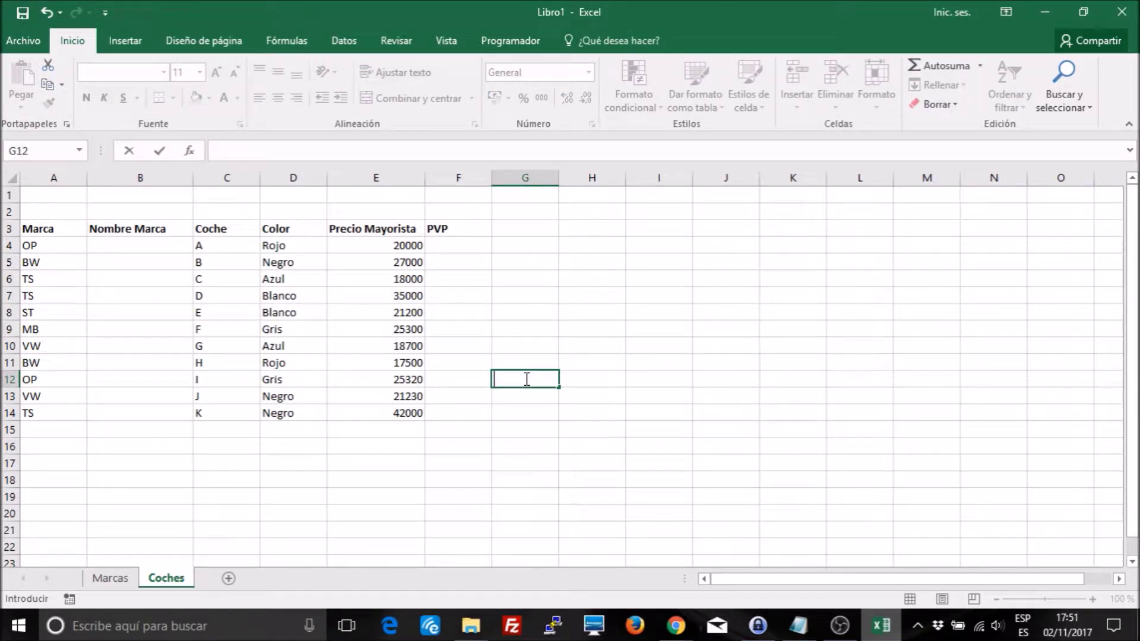
{"action": "left_click", "coordinate": [419, 445]}
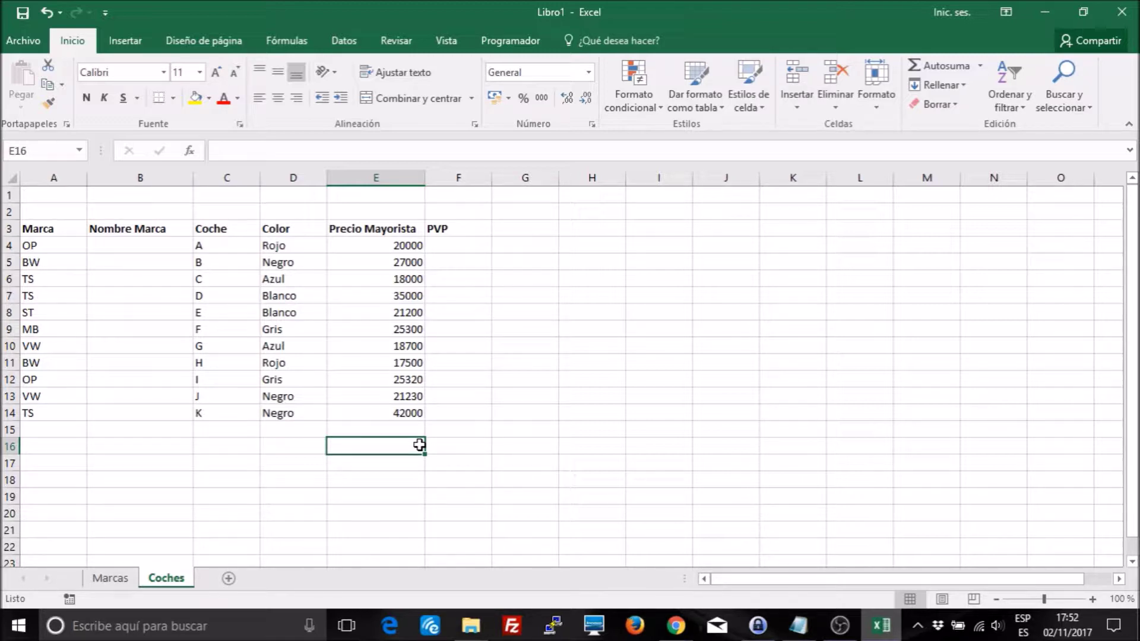
Step: Compare the brand abbreviation OP in A4 with the brands on the Marcas sheet
{"action": "left_click", "coordinate": [112, 578]}
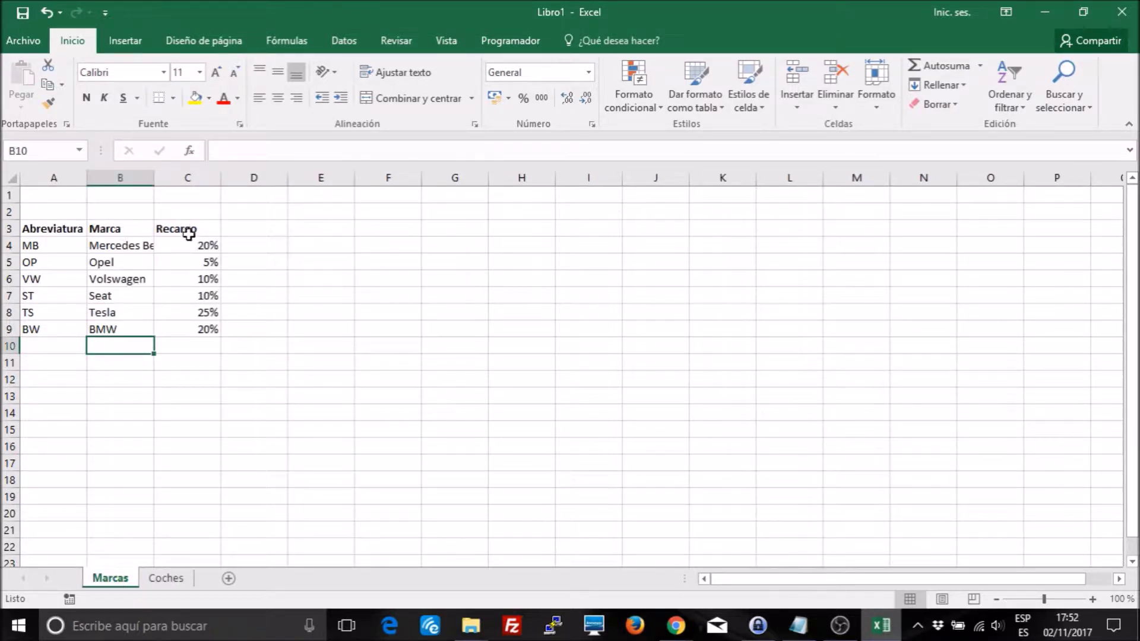
{"action": "left_click", "coordinate": [166, 579]}
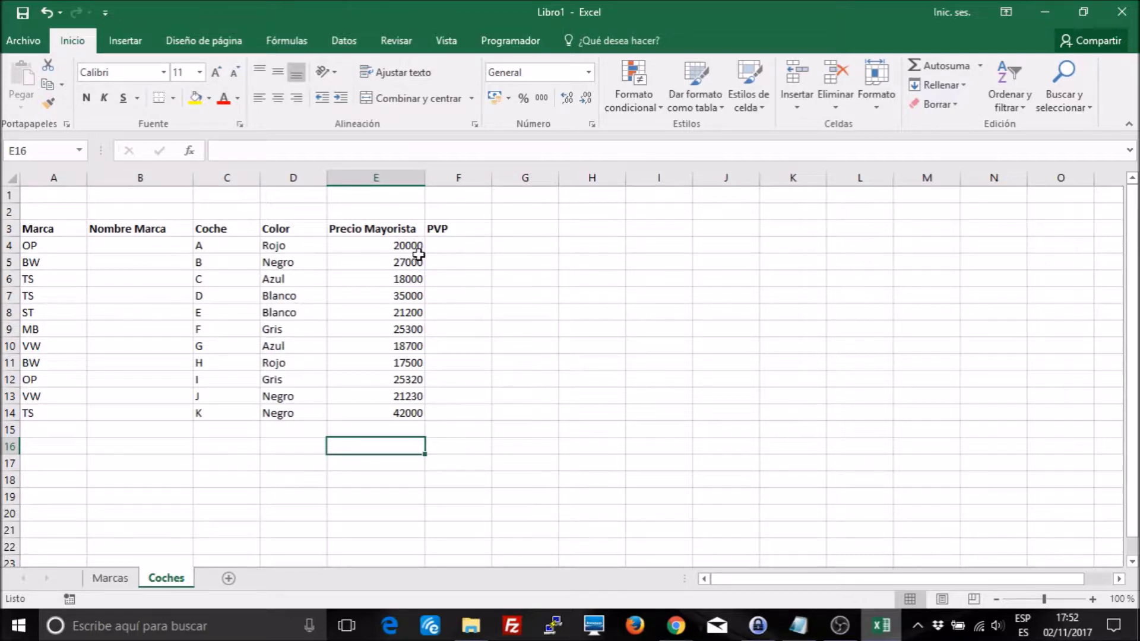
{"action": "left_click", "coordinate": [458, 244]}
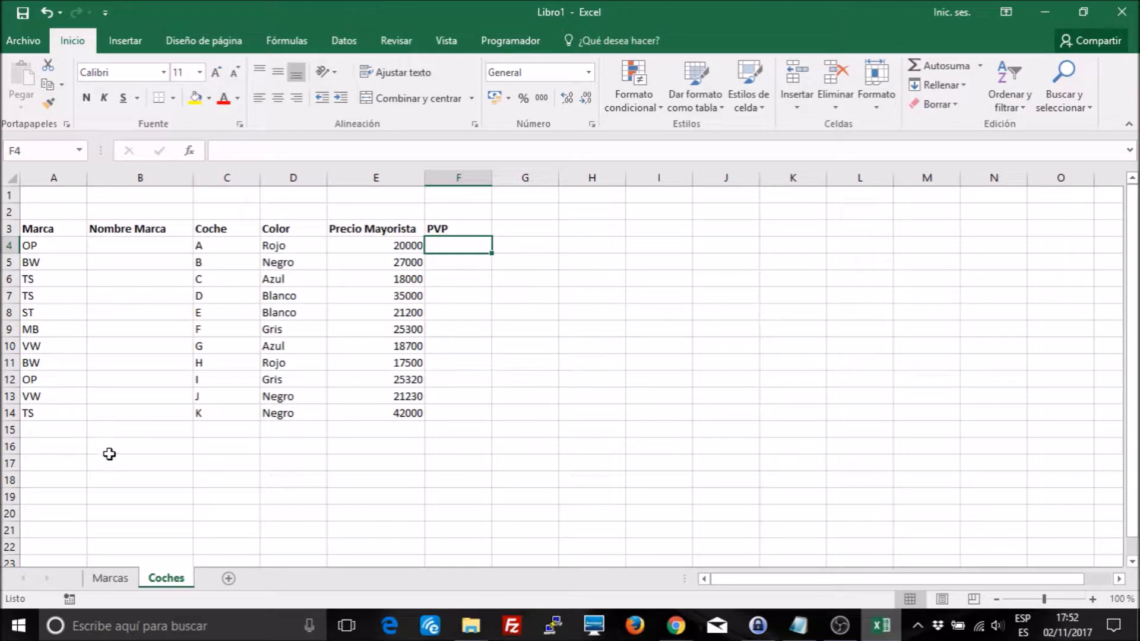
{"action": "left_click", "coordinate": [139, 248]}
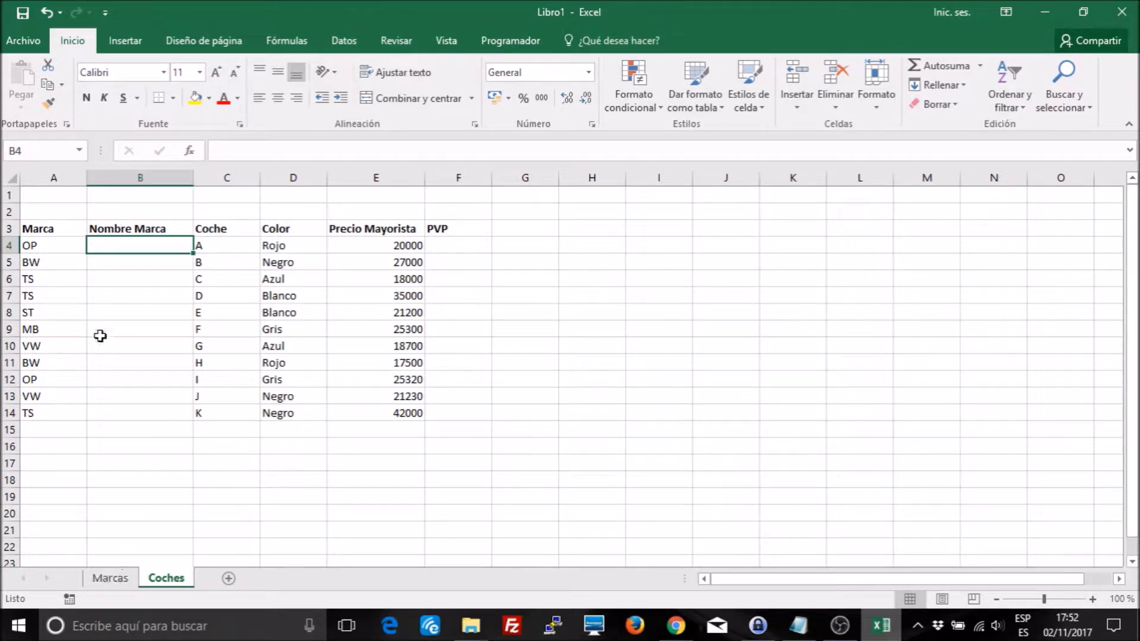
{"action": "left_click", "coordinate": [45, 248]}
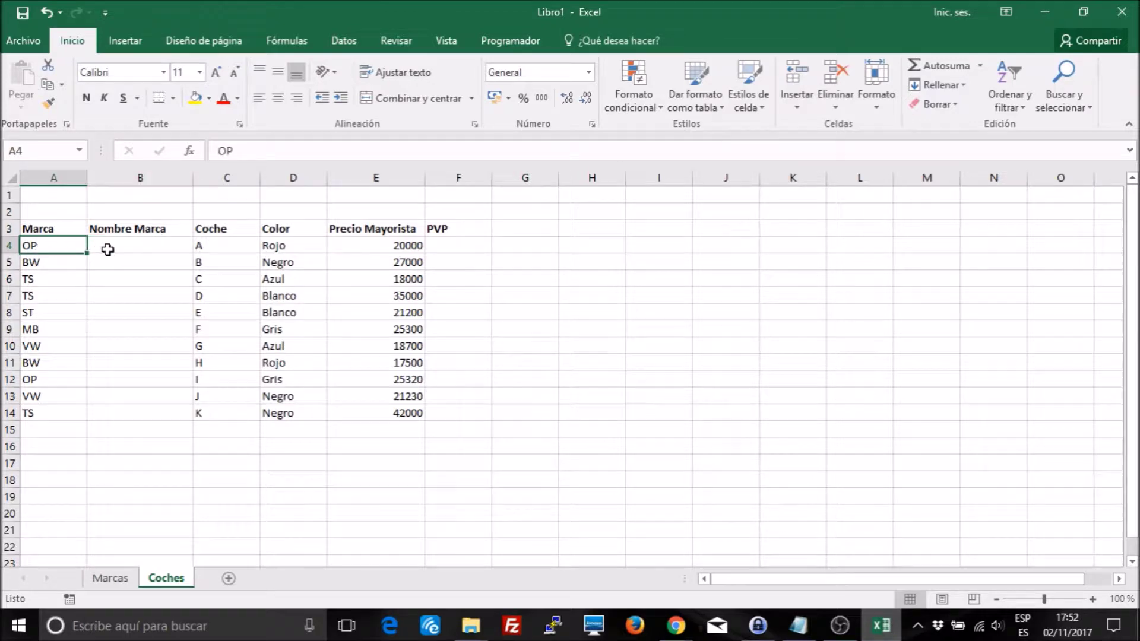
{"action": "left_click", "coordinate": [107, 248]}
{"action": "left_click", "coordinate": [110, 577]}
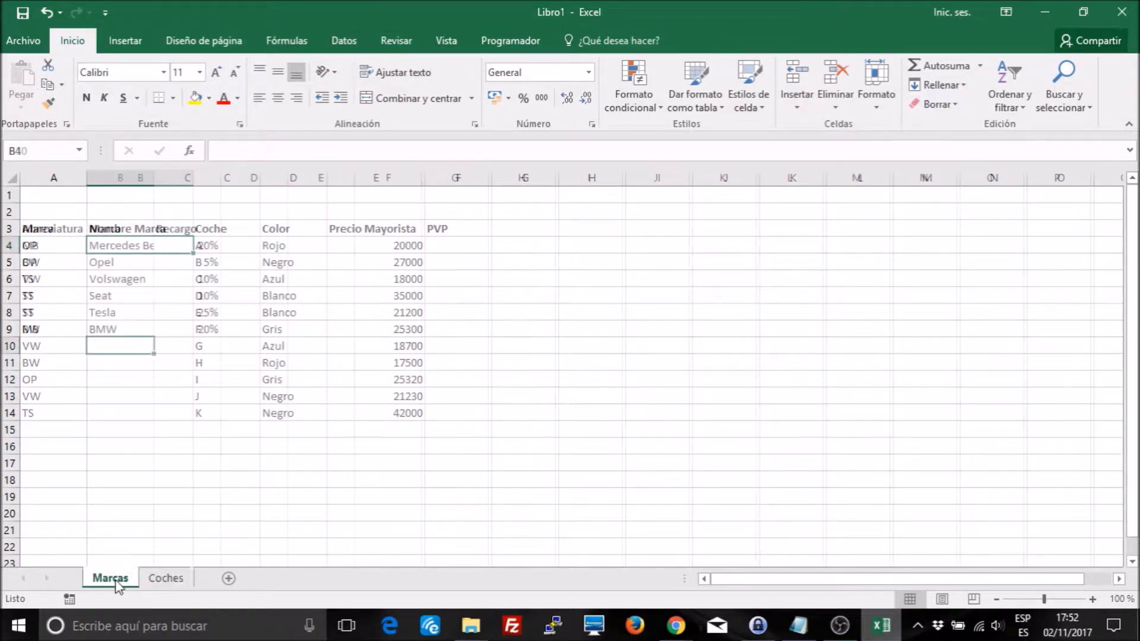
{"action": "left_click", "coordinate": [168, 577]}
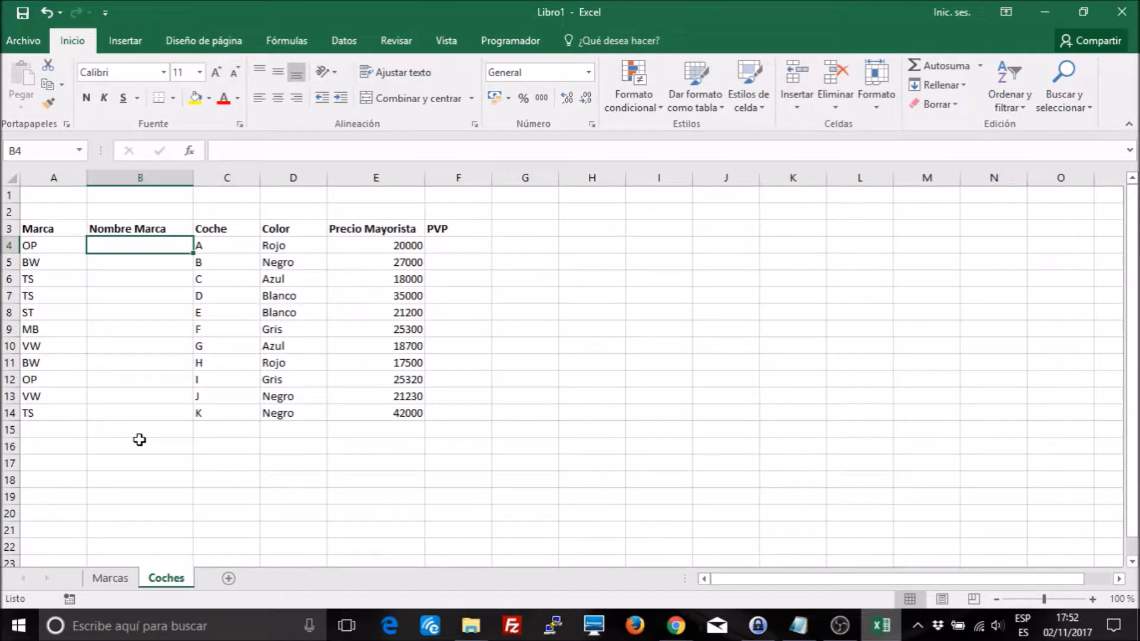
Step: Check the abbreviations OP and BW against MB and the rest of the Marcas brands table
{"action": "left_click", "coordinate": [102, 577]}
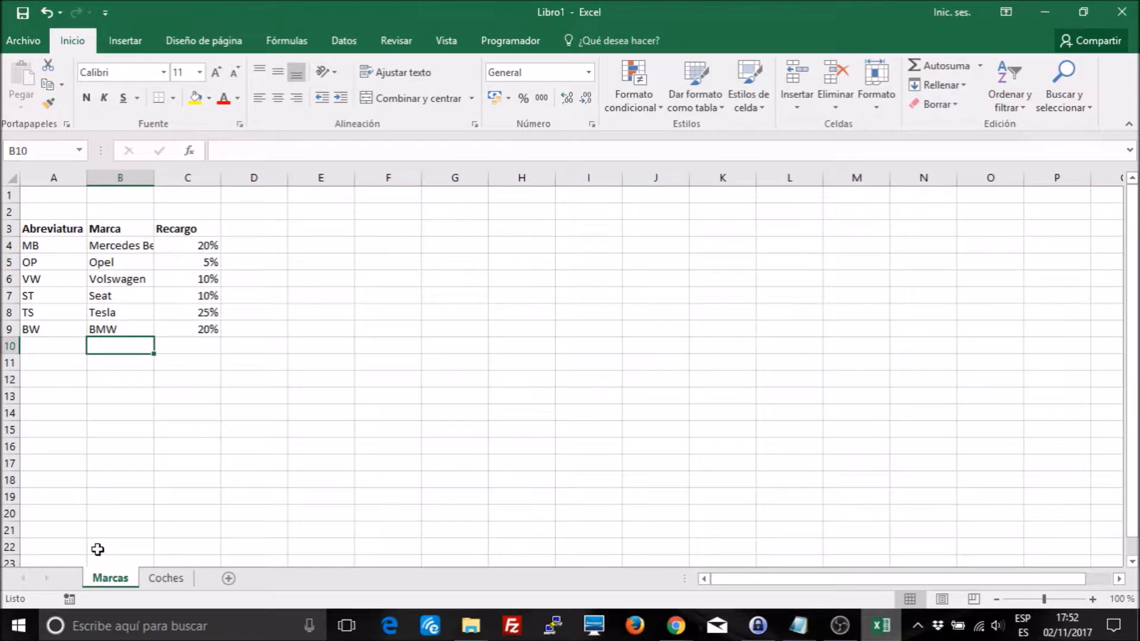
{"action": "left_click", "coordinate": [163, 577]}
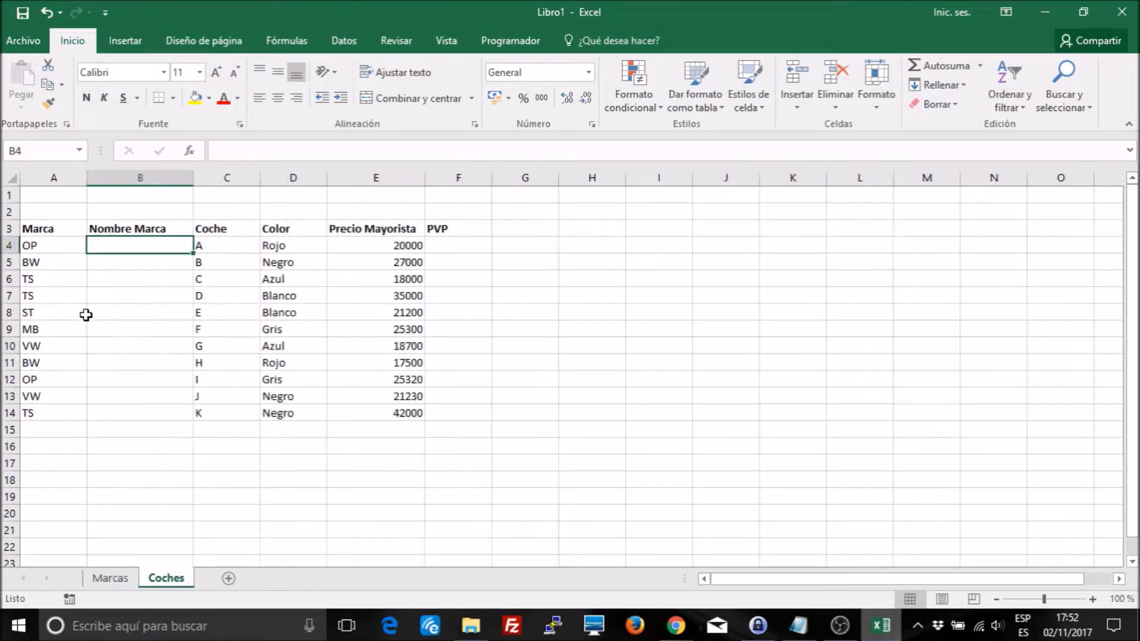
{"action": "left_click", "coordinate": [44, 245]}
{"action": "key", "text": "Down"}
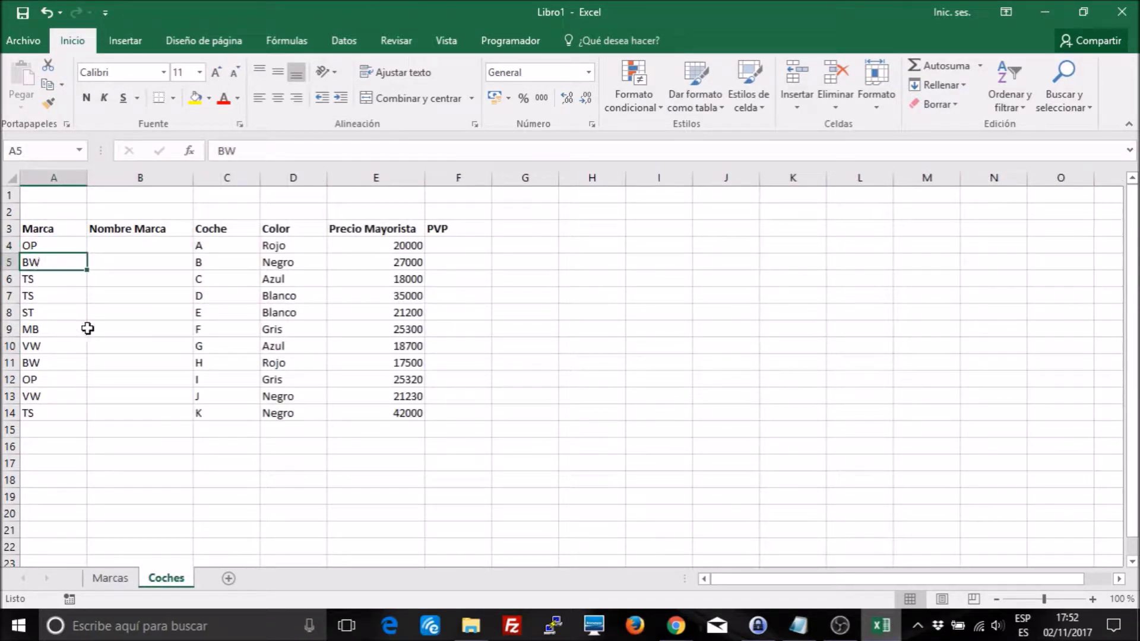
{"action": "left_click", "coordinate": [113, 578]}
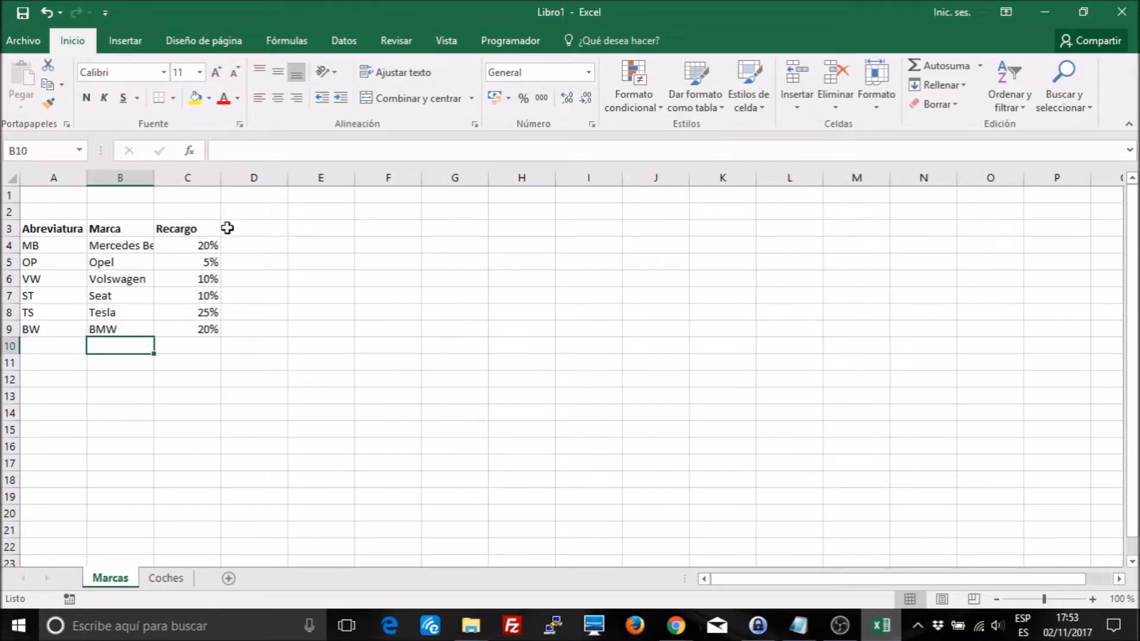
{"action": "left_click", "coordinate": [40, 246]}
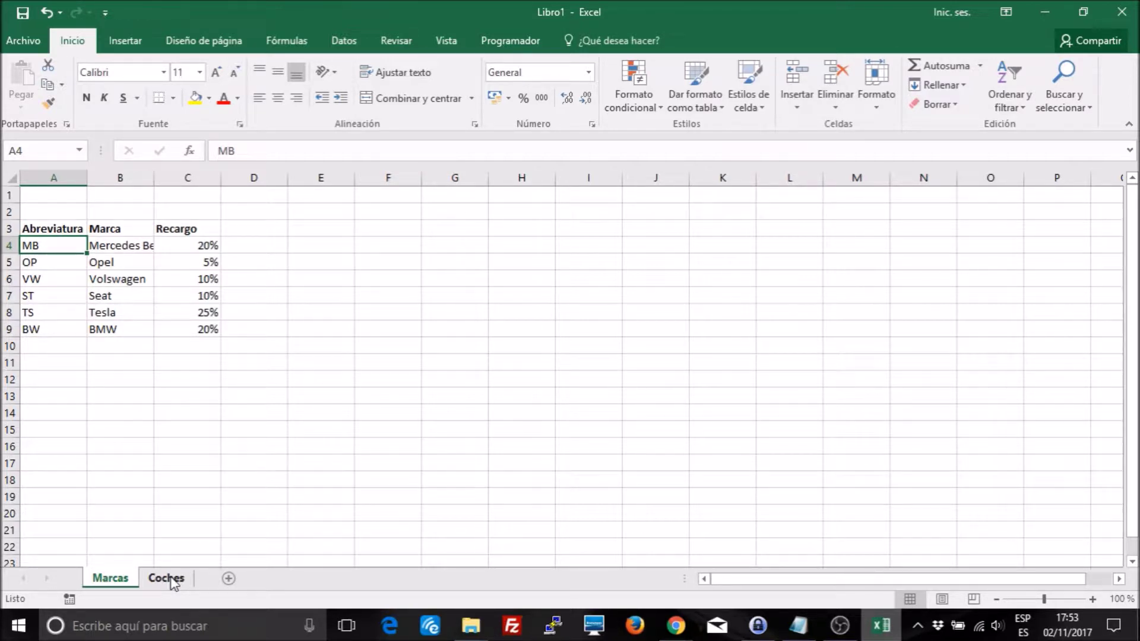
{"action": "left_click", "coordinate": [157, 406]}
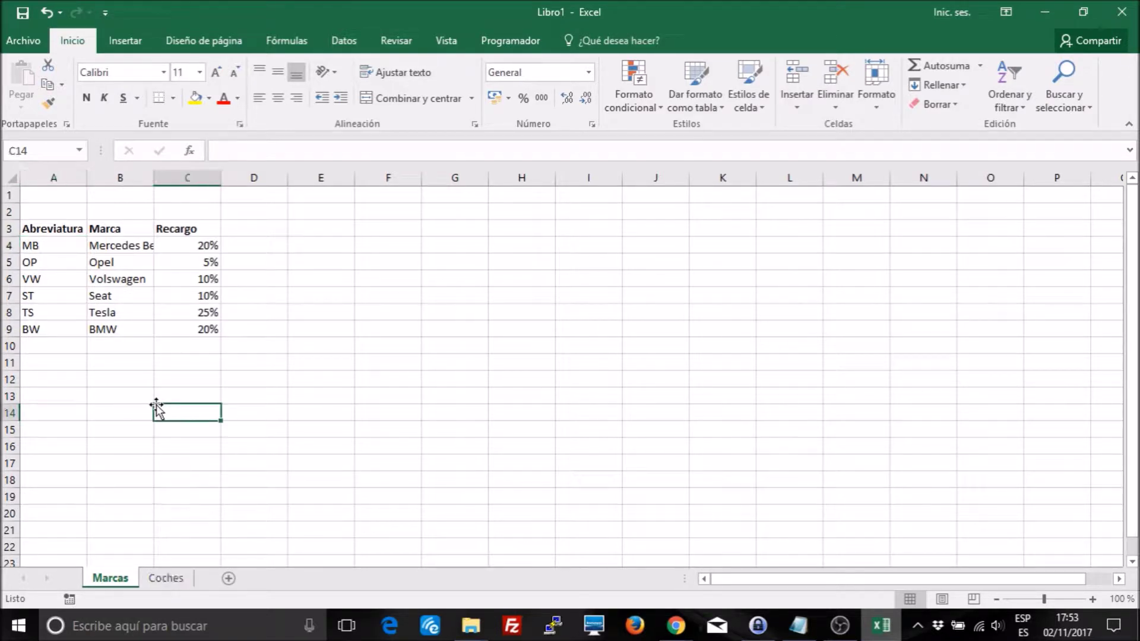
{"action": "left_click", "coordinate": [170, 579]}
Step: Start =BUSCARV in B4 from the typed suggestions, then clear it again
{"action": "left_click", "coordinate": [143, 244]}
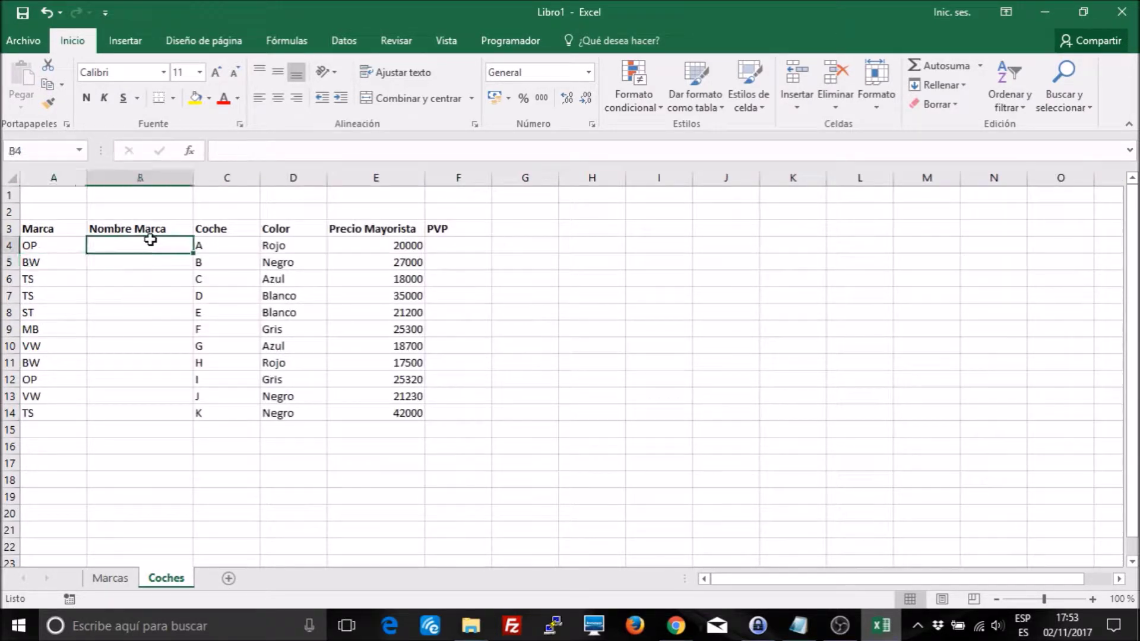
{"action": "key", "text": "Down"}
{"action": "left_click", "coordinate": [150, 240]}
{"action": "type", "text": "=busca"}
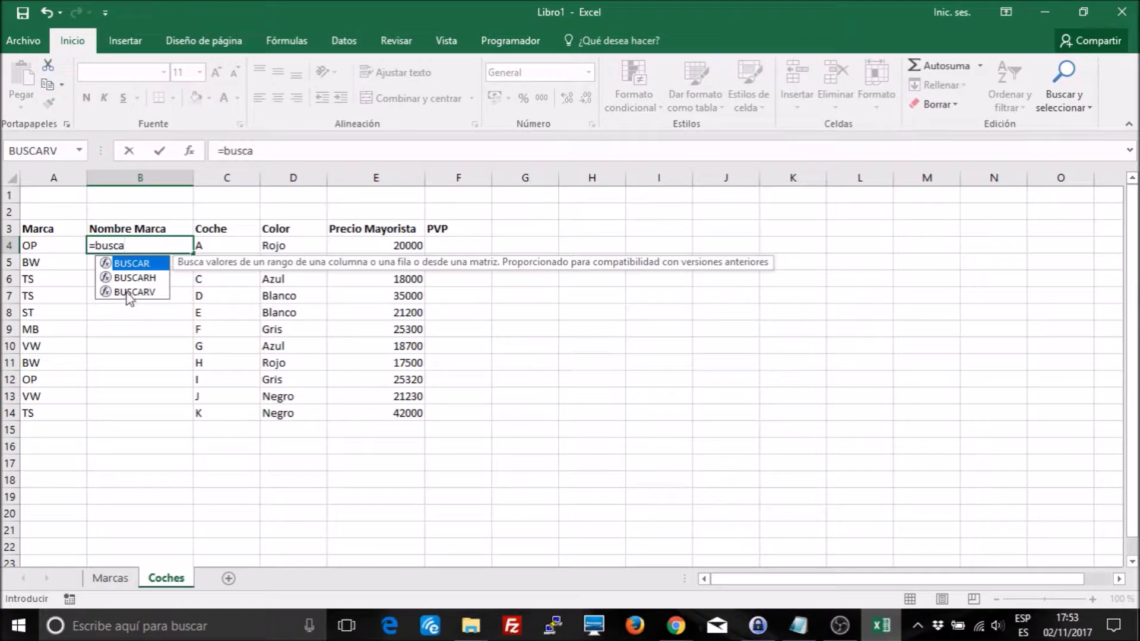
{"action": "left_click", "coordinate": [126, 291]}
{"action": "double_click", "coordinate": [126, 291]}
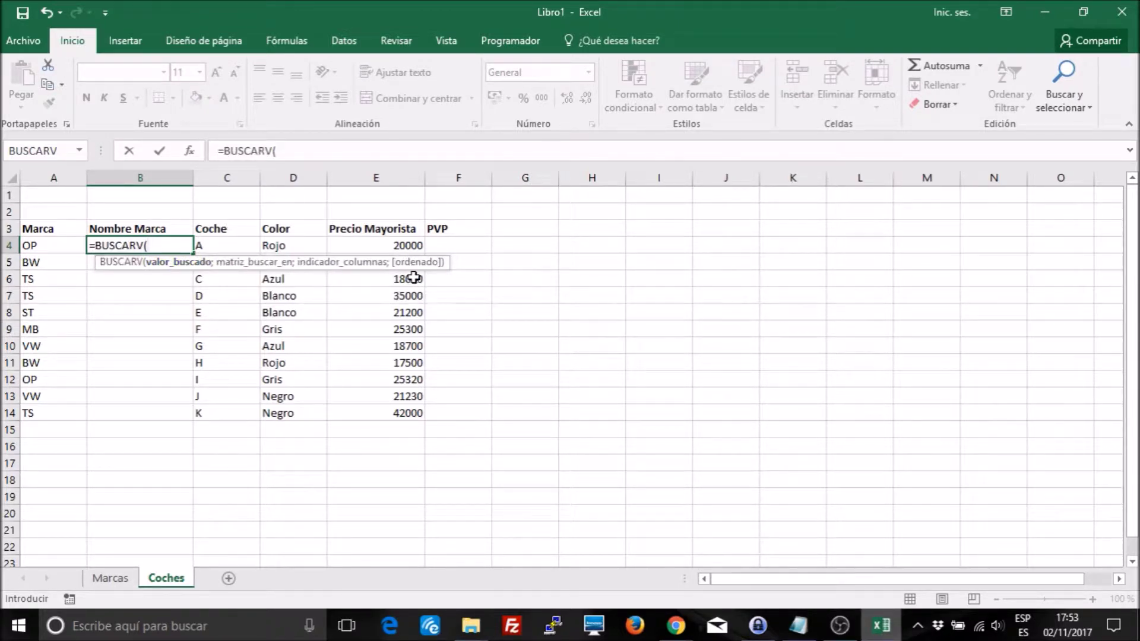
{"action": "key", "text": "BackSpace"}
{"action": "key", "text": "BackSpace"}
{"action": "key", "text": "BackSpace"}
{"action": "key", "text": "BackSpace"}
{"action": "key", "text": "BackSpace"}
{"action": "key", "text": "BackSpace"}
{"action": "key", "text": "BackSpace"}
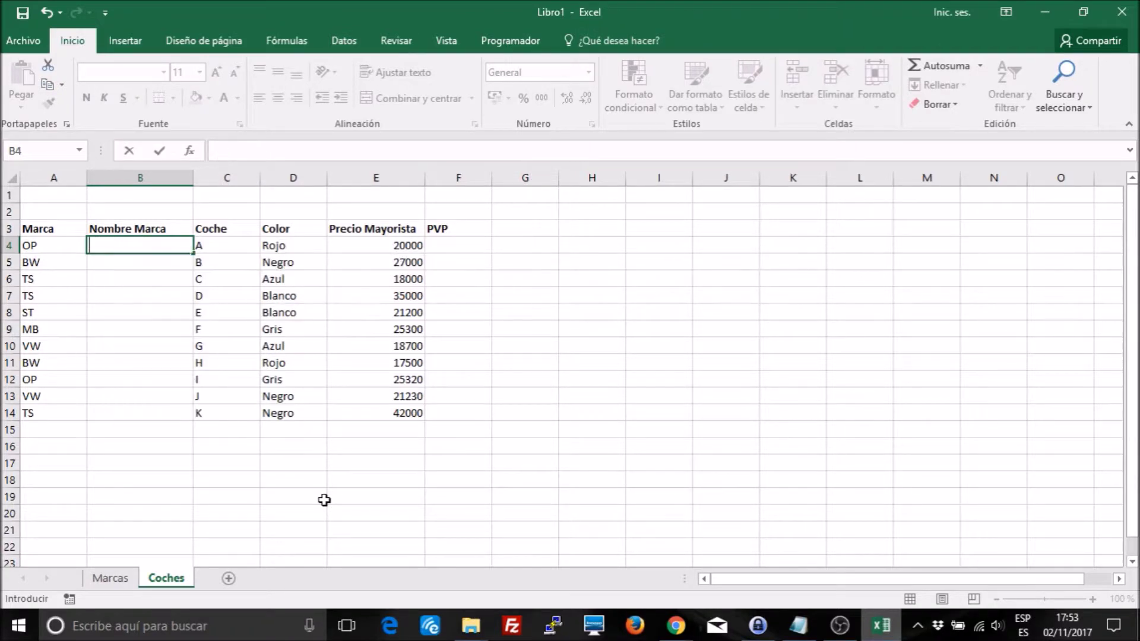
Step: Insert BUSCARV into B4 from the function list and move its arguments dialog aside
{"action": "left_click", "coordinate": [189, 150]}
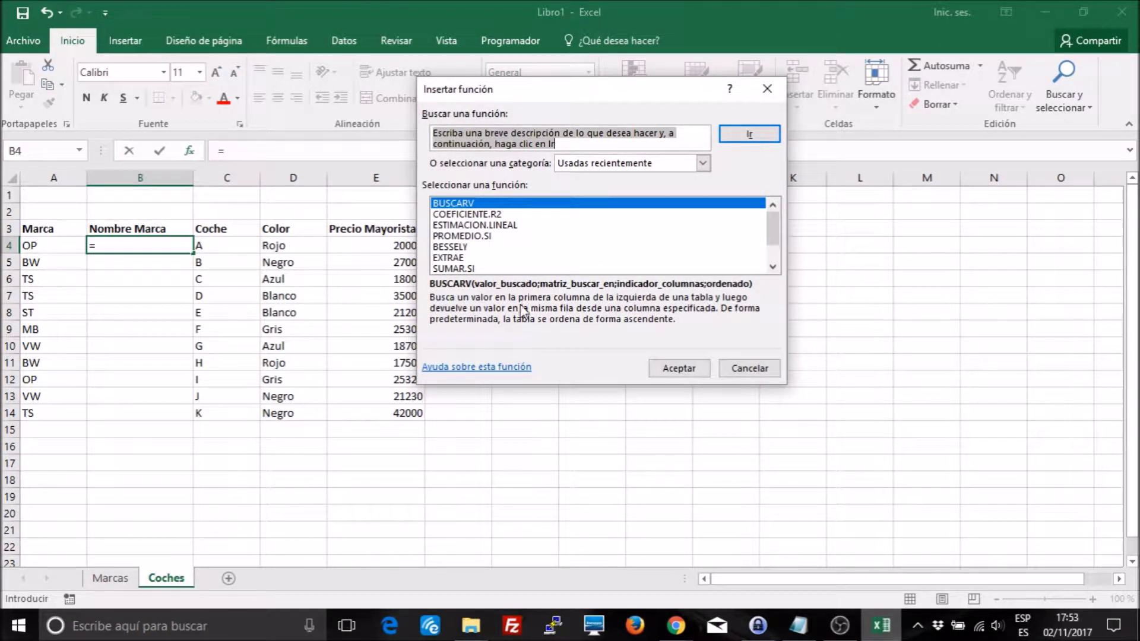
{"action": "double_click", "coordinate": [476, 204]}
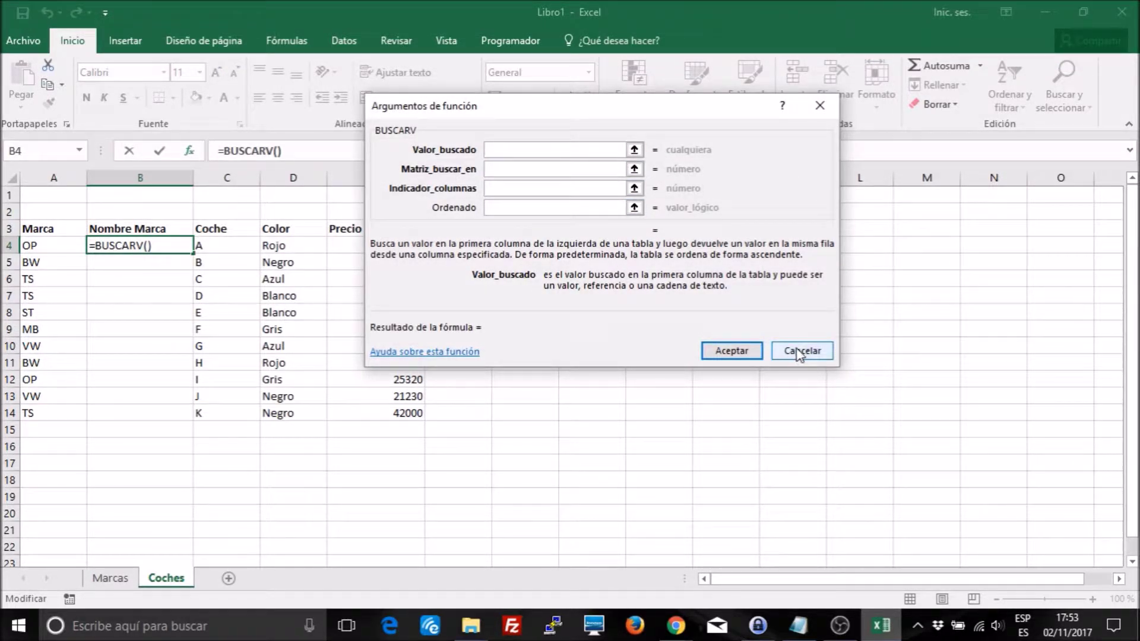
{"action": "left_click_drag", "start_coordinate": [542, 107], "coordinate": [511, 272]}
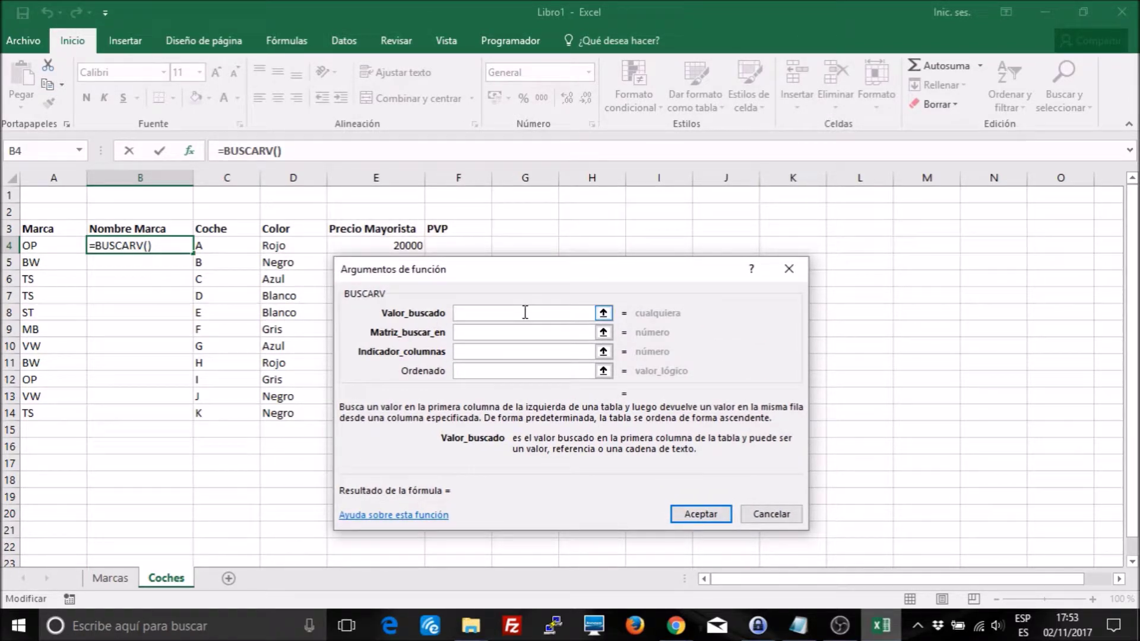
Step: Set BUSCARV's lookup value to A4 and its table to Marcas!A3:C9
{"action": "left_click", "coordinate": [57, 247]}
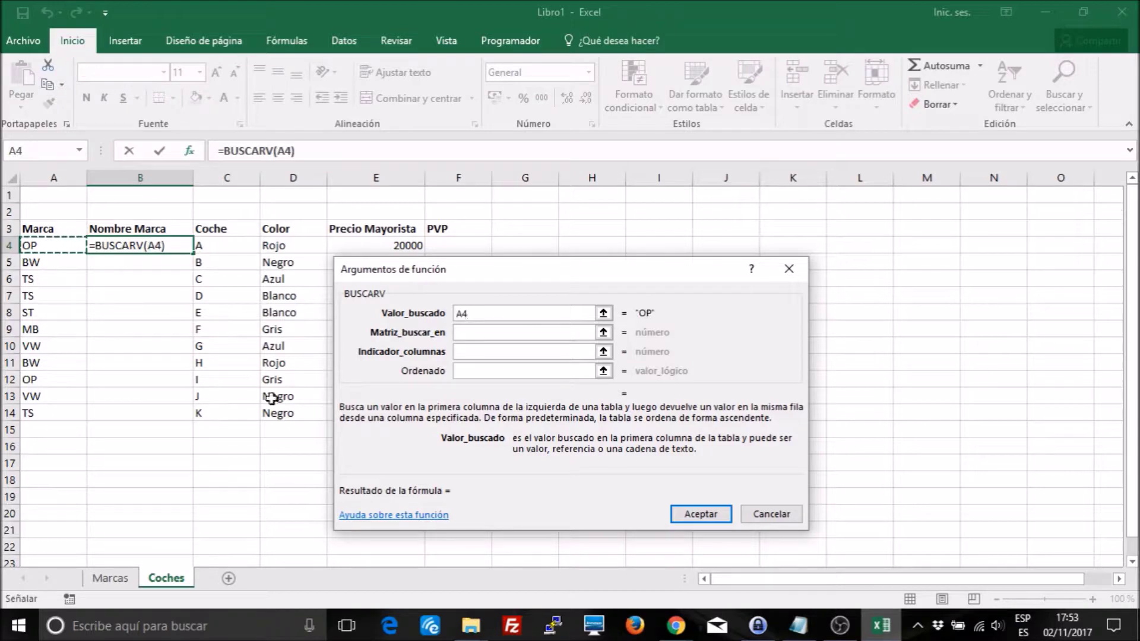
{"action": "left_click", "coordinate": [546, 331]}
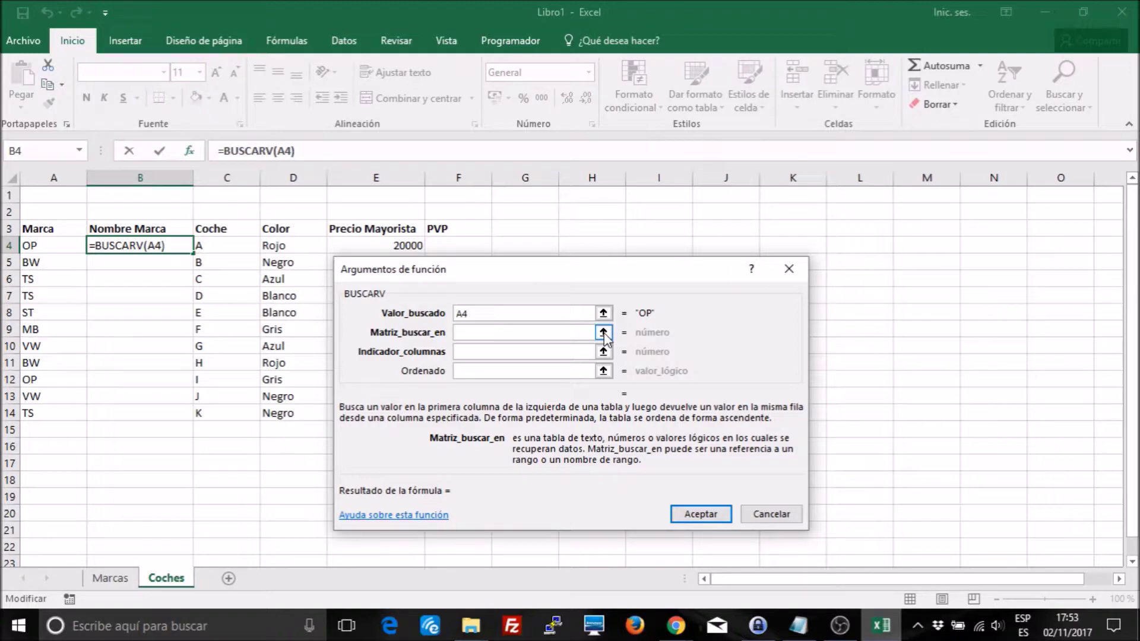
{"action": "left_click", "coordinate": [603, 332]}
{"action": "left_click", "coordinate": [110, 579]}
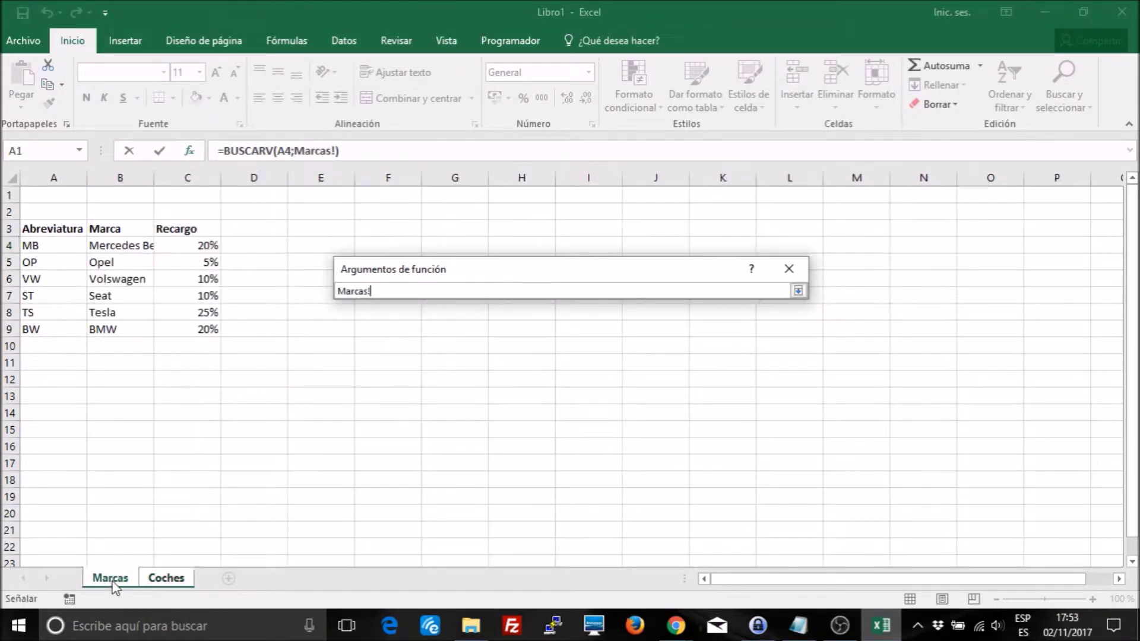
{"action": "left_click_drag", "start_coordinate": [37, 232], "coordinate": [211, 331]}
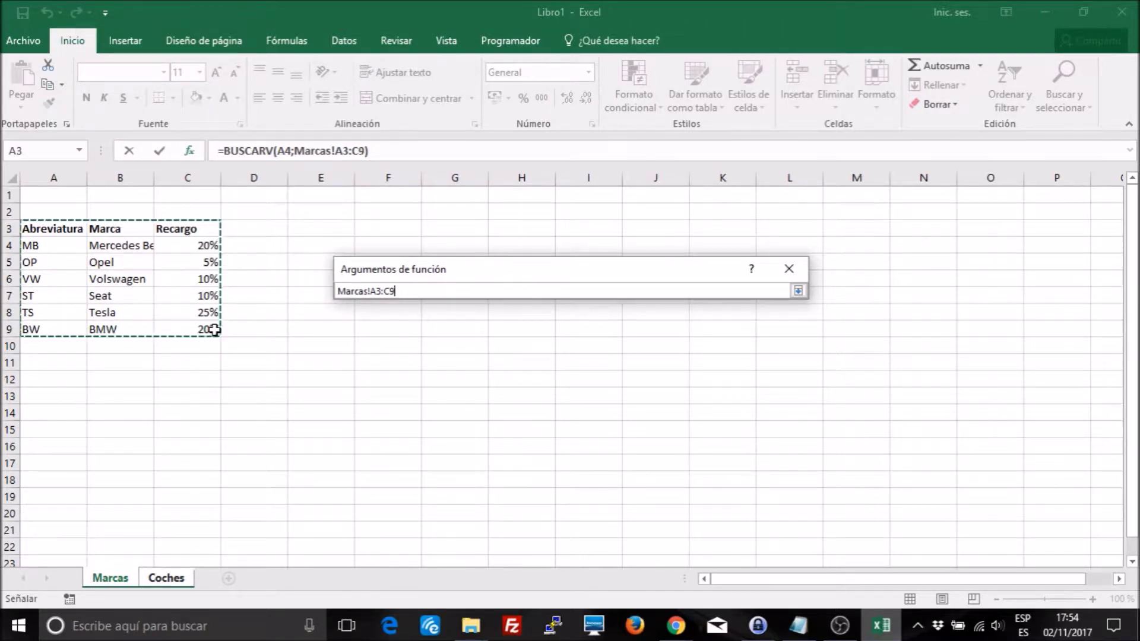
{"action": "key", "text": "Return"}
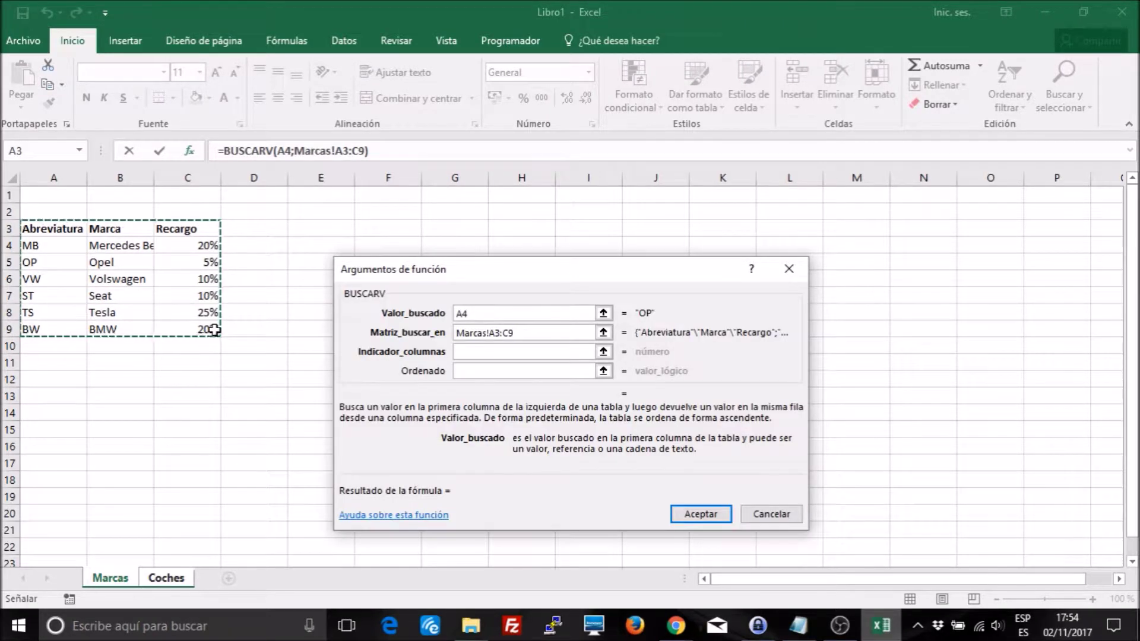
{"action": "left_click", "coordinate": [479, 352]}
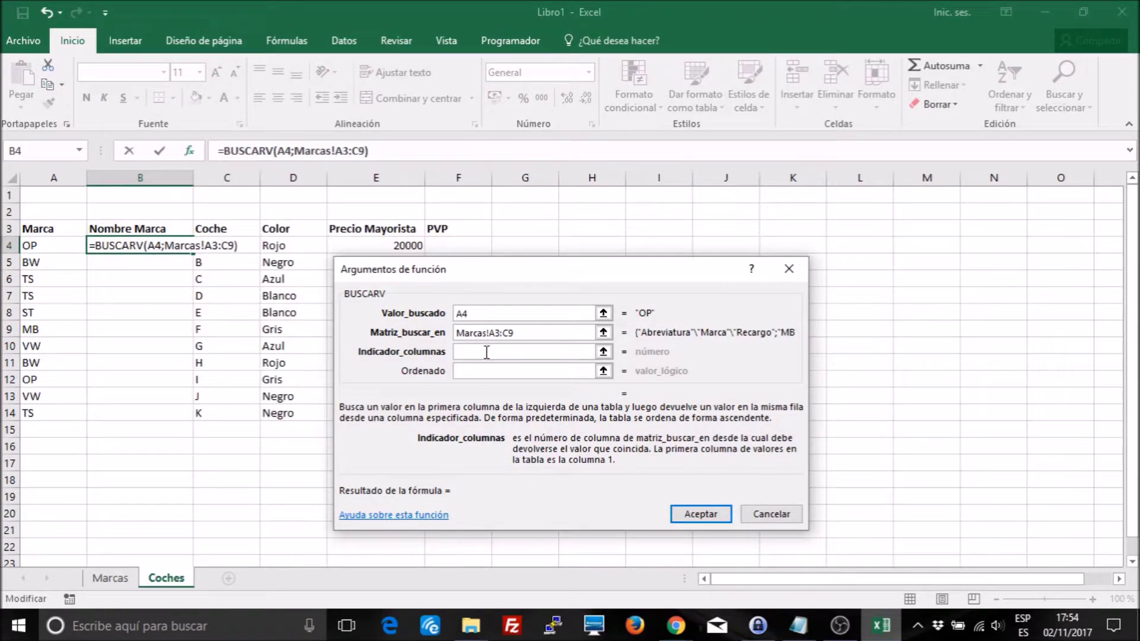
Step: Enter column 2 and Falso for exact match, completing =BUSCARV(A4;Marcas!A3:C9;2;FALSO) to show Opel
{"action": "left_click", "coordinate": [113, 578]}
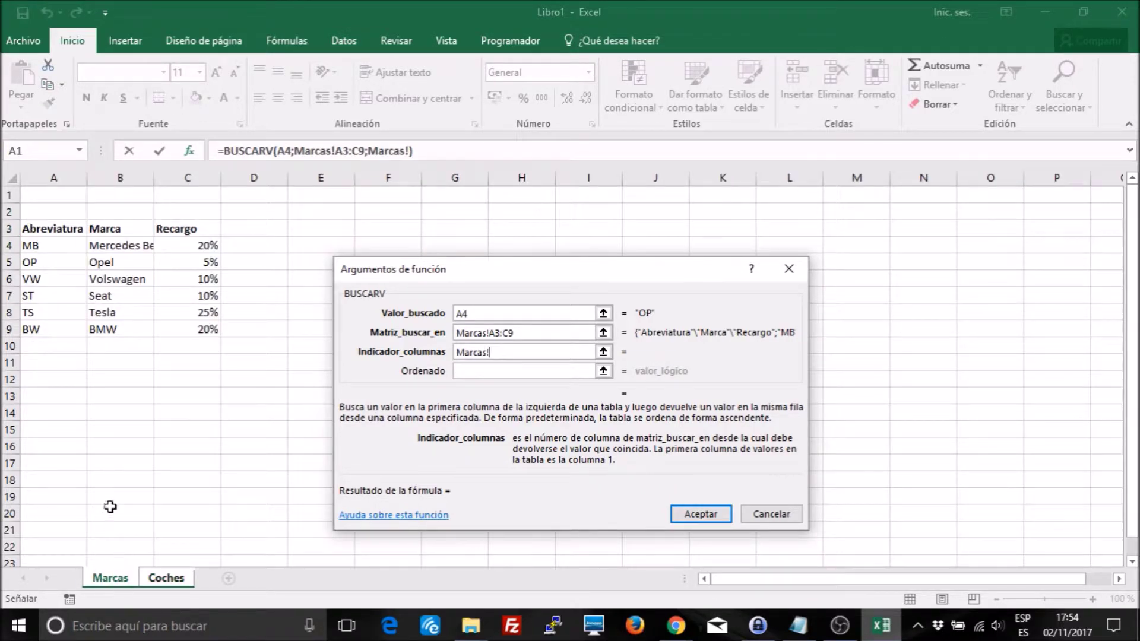
{"action": "left_click", "coordinate": [504, 350]}
{"action": "left_click_drag", "start_coordinate": [538, 353], "coordinate": [420, 340]}
{"action": "type", "text": "2"}
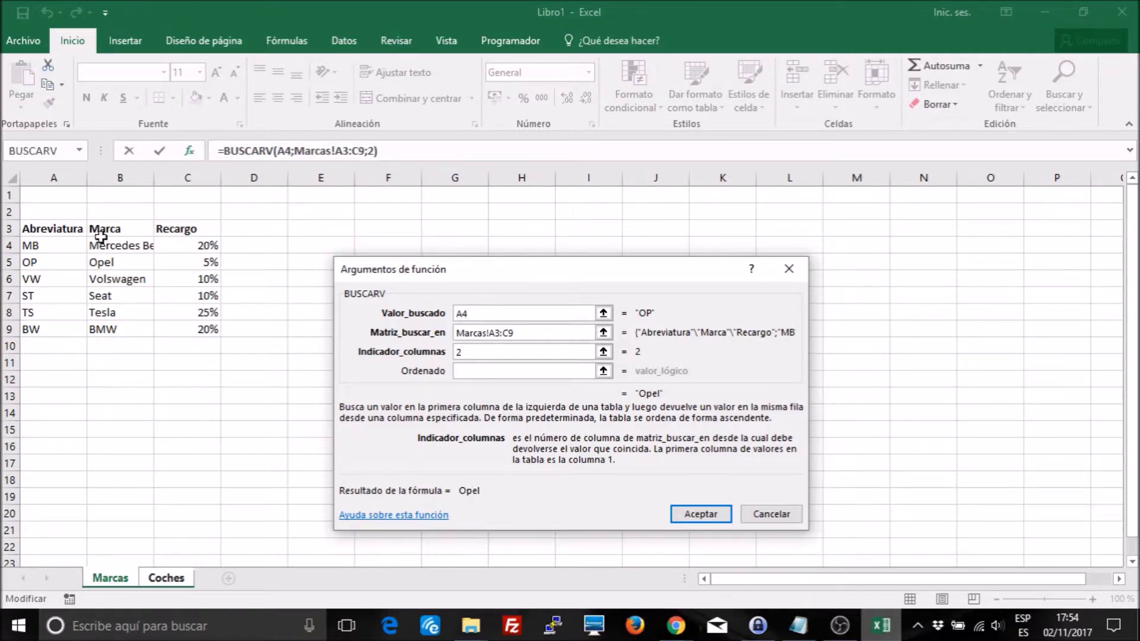
{"action": "left_click", "coordinate": [484, 369]}
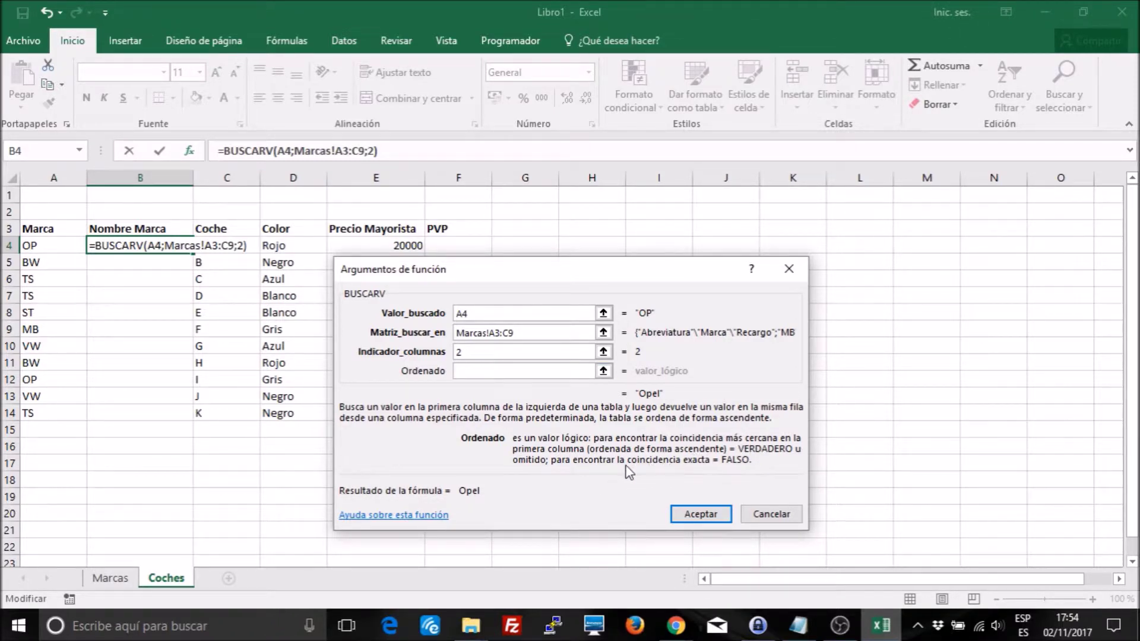
{"action": "type", "text": "Falso"}
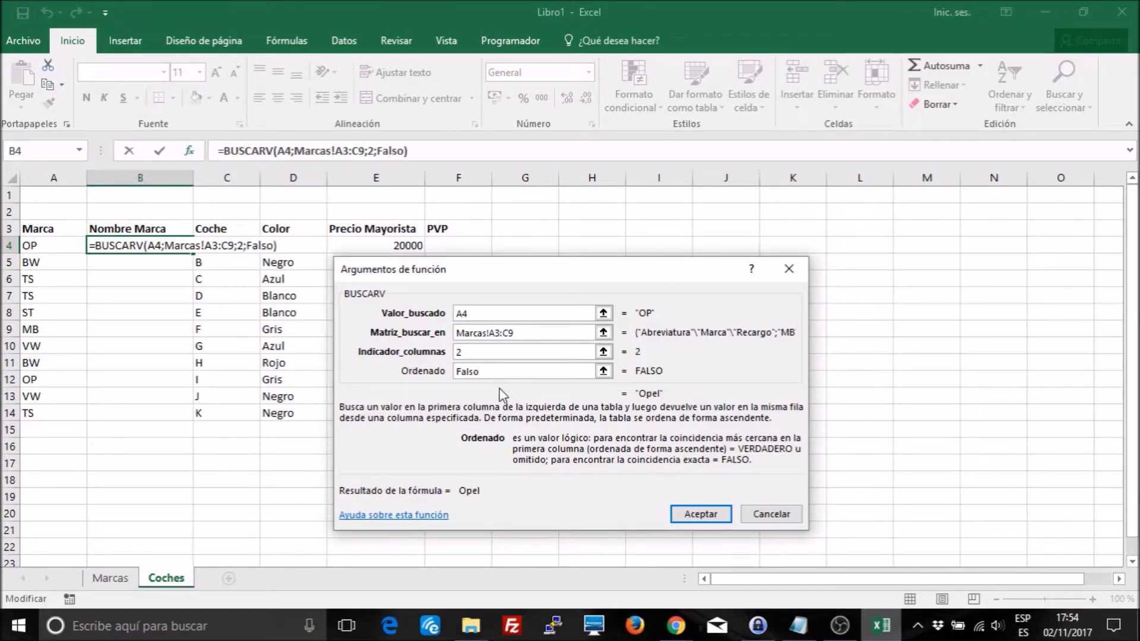
{"action": "left_click", "coordinate": [688, 514]}
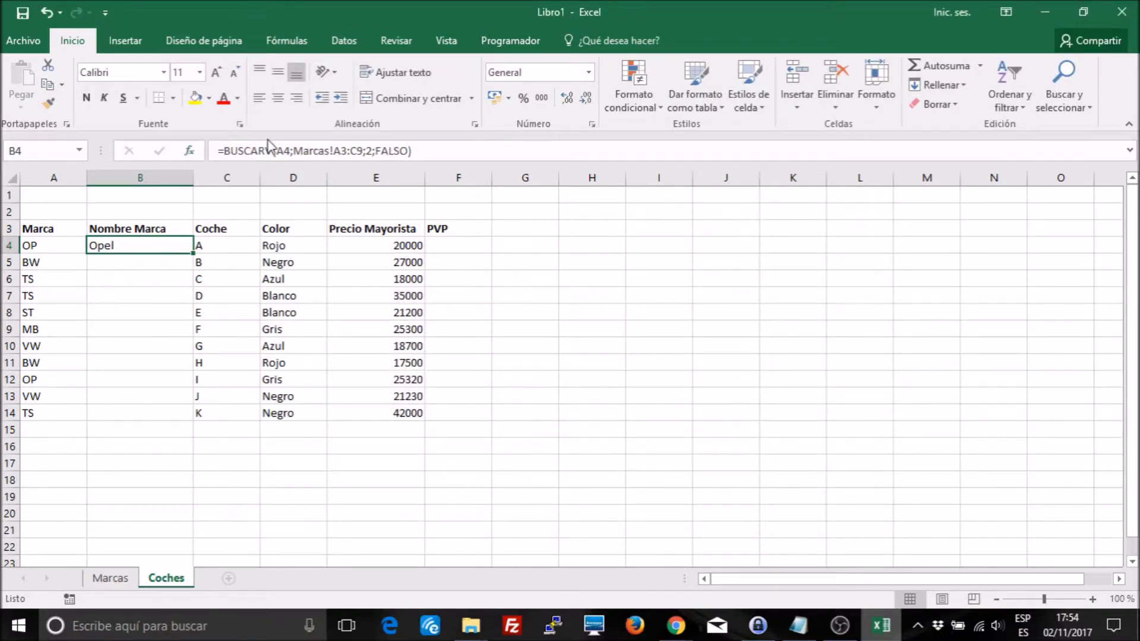
{"action": "left_click", "coordinate": [109, 577]}
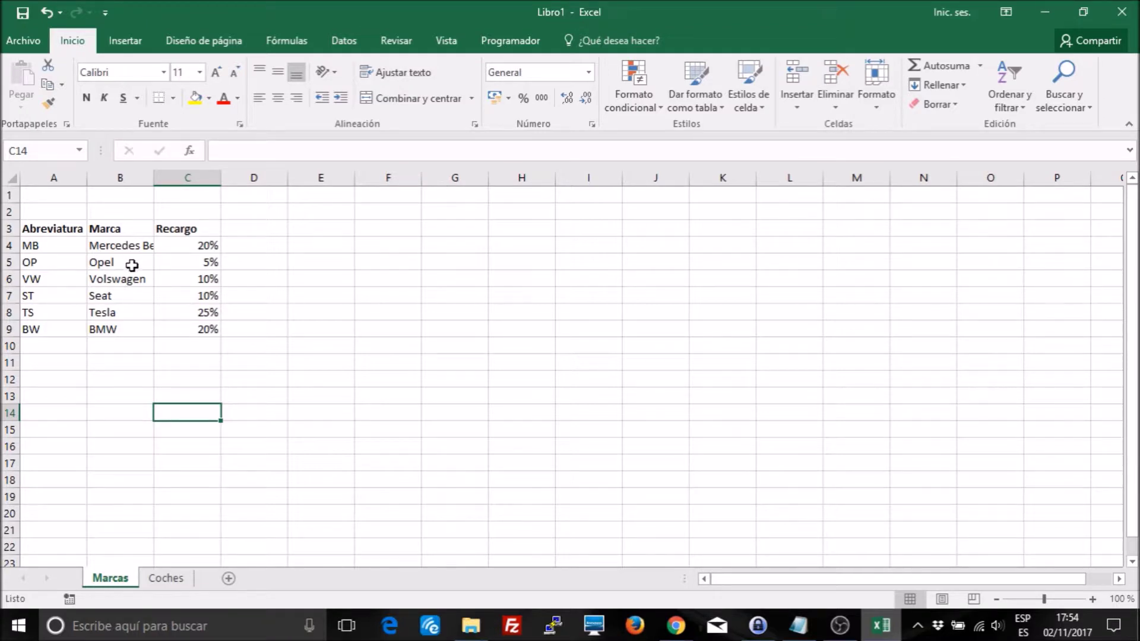
{"action": "left_click", "coordinate": [167, 578]}
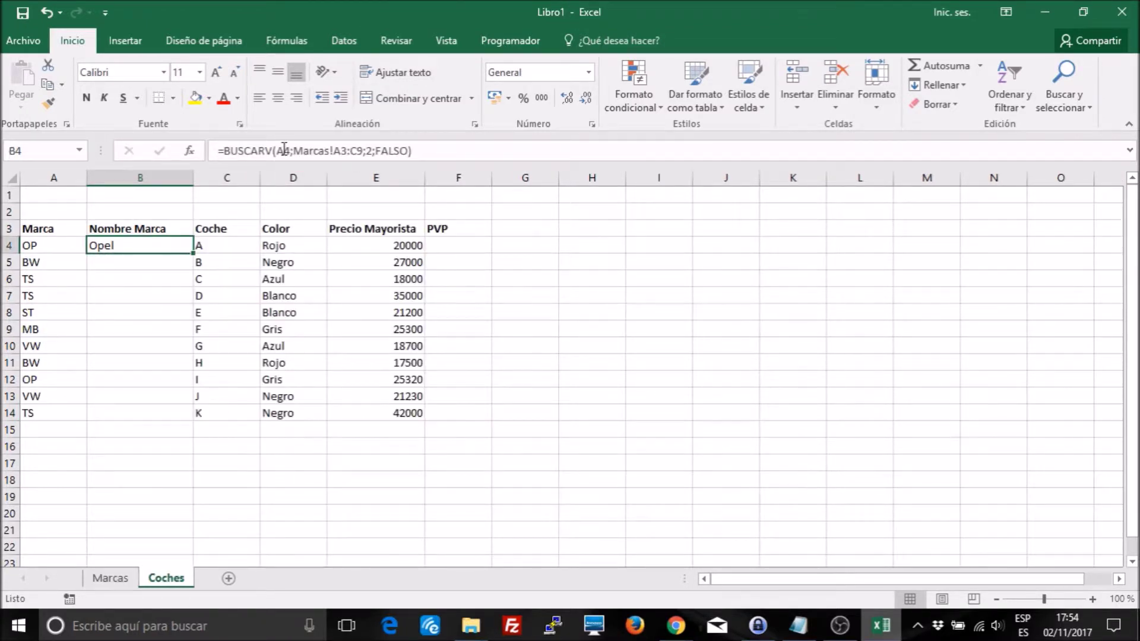
{"action": "left_click", "coordinate": [285, 149]}
{"action": "left_click", "coordinate": [315, 151]}
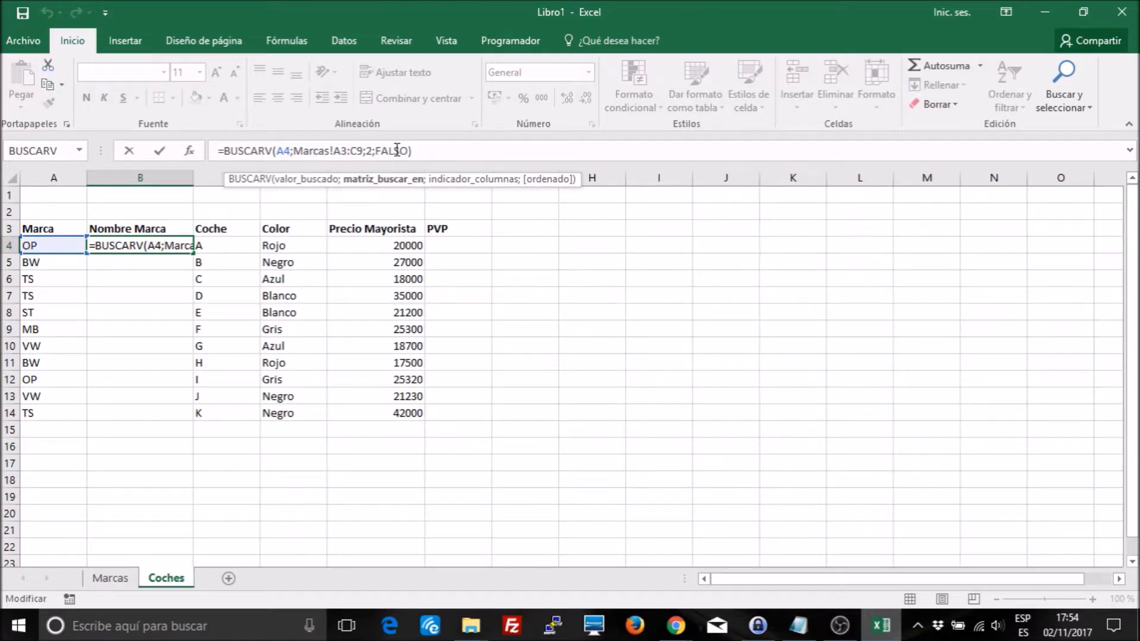
{"action": "left_click", "coordinate": [368, 152]}
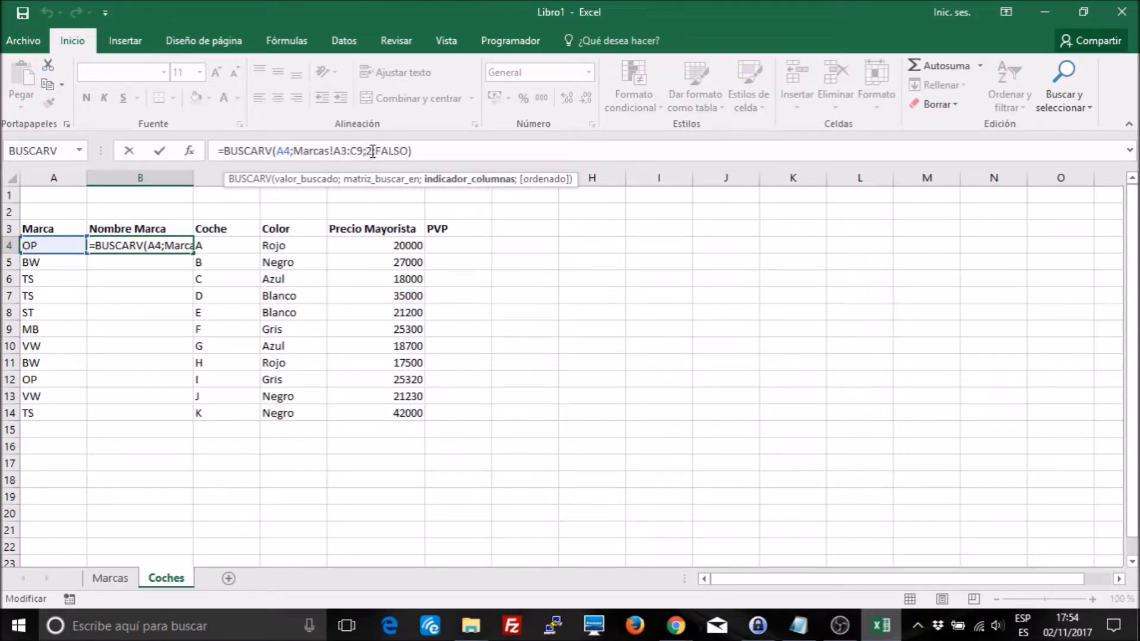
{"action": "left_click", "coordinate": [111, 577]}
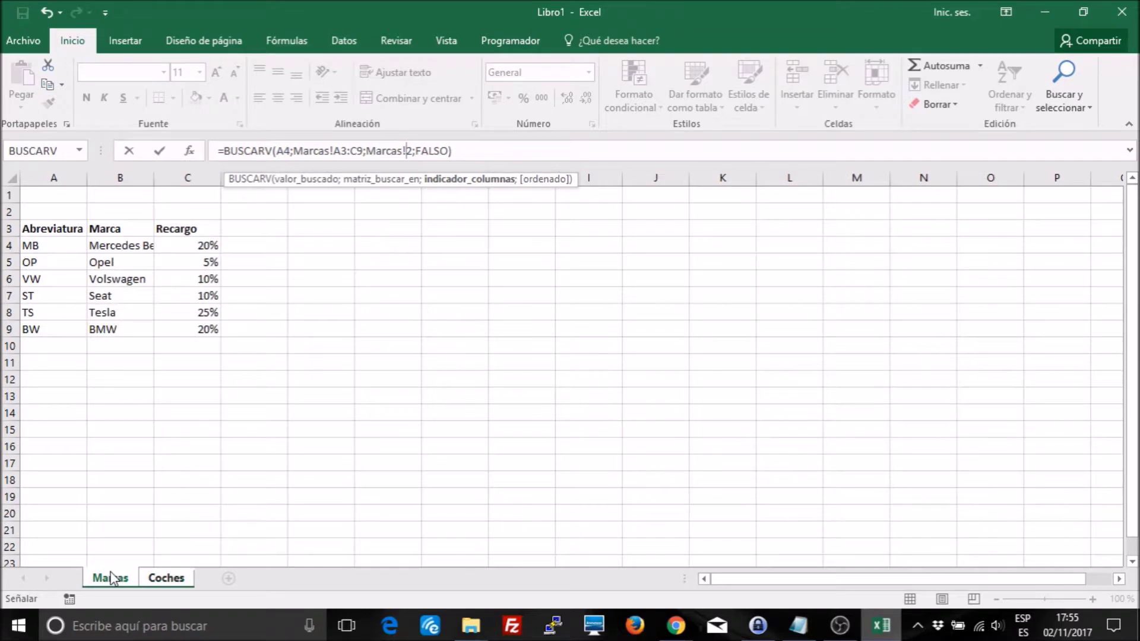
{"action": "left_click", "coordinate": [178, 578]}
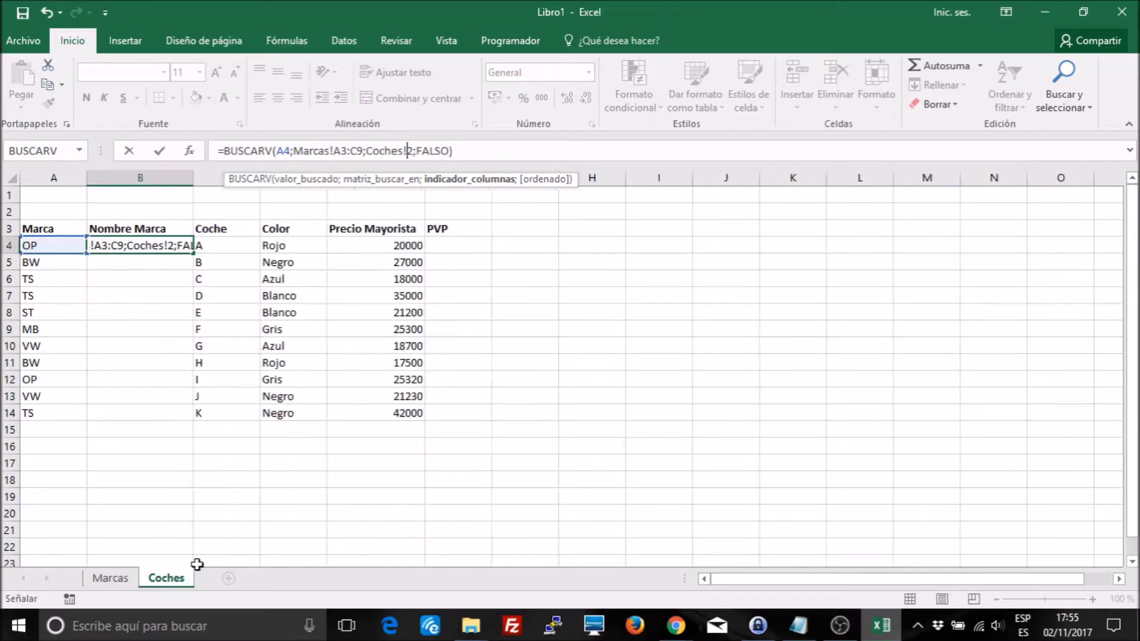
{"action": "left_click", "coordinate": [437, 151]}
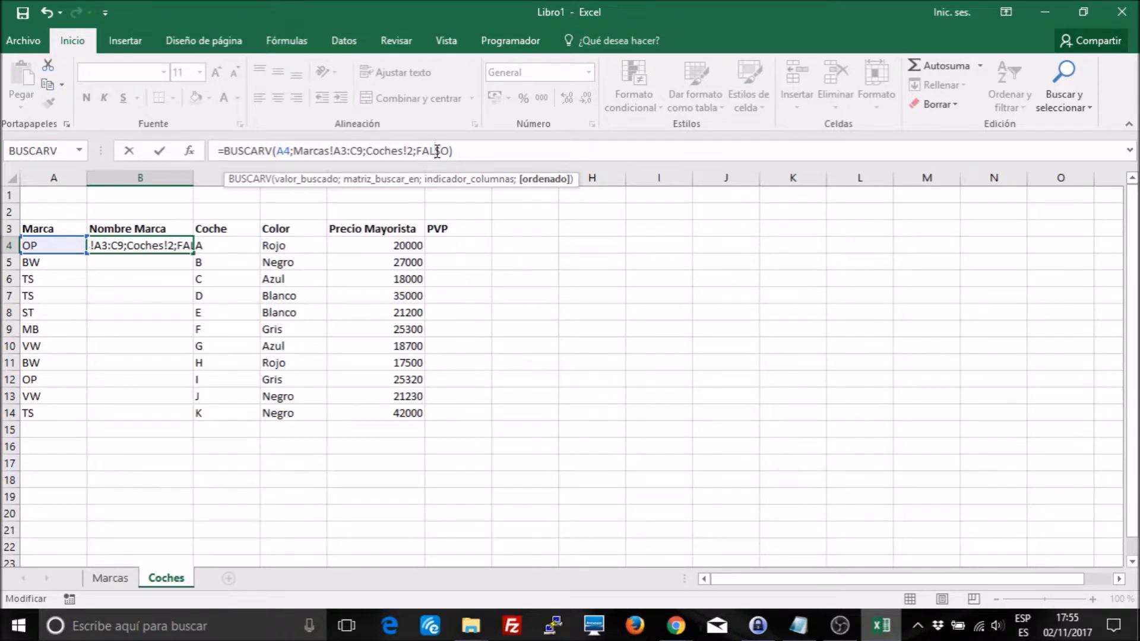
{"action": "key", "text": "Return"}
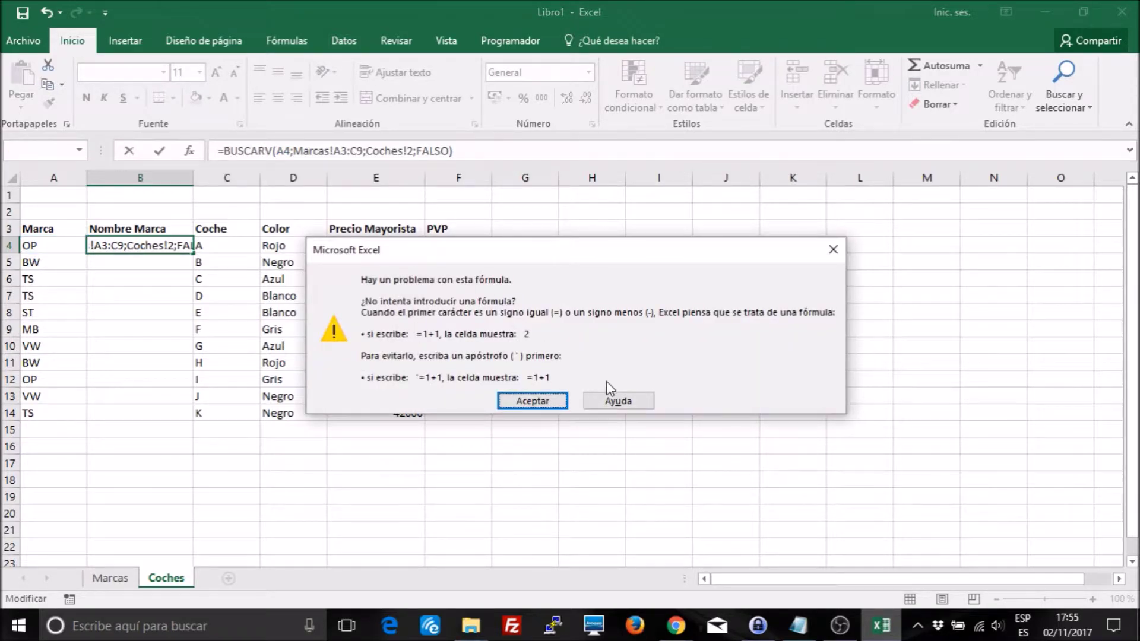
{"action": "key", "text": "Return"}
{"action": "key", "text": "Delete"}
{"action": "key", "text": "ctrl+Return"}
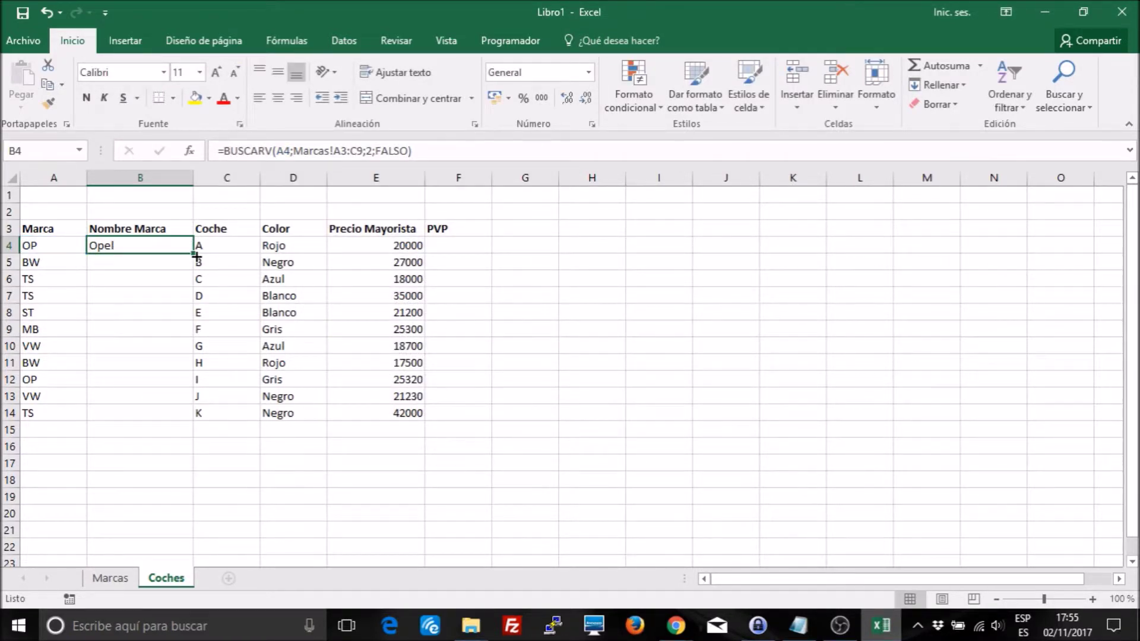
{"action": "left_click_drag", "start_coordinate": [195, 255], "coordinate": [196, 415]}
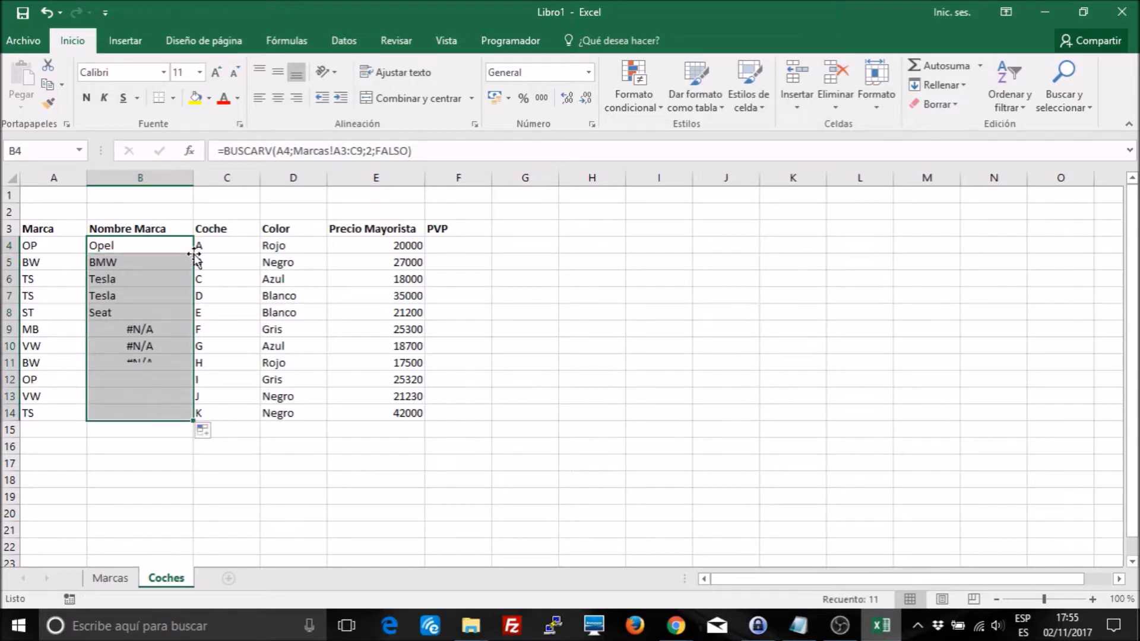
{"action": "left_click", "coordinate": [145, 332]}
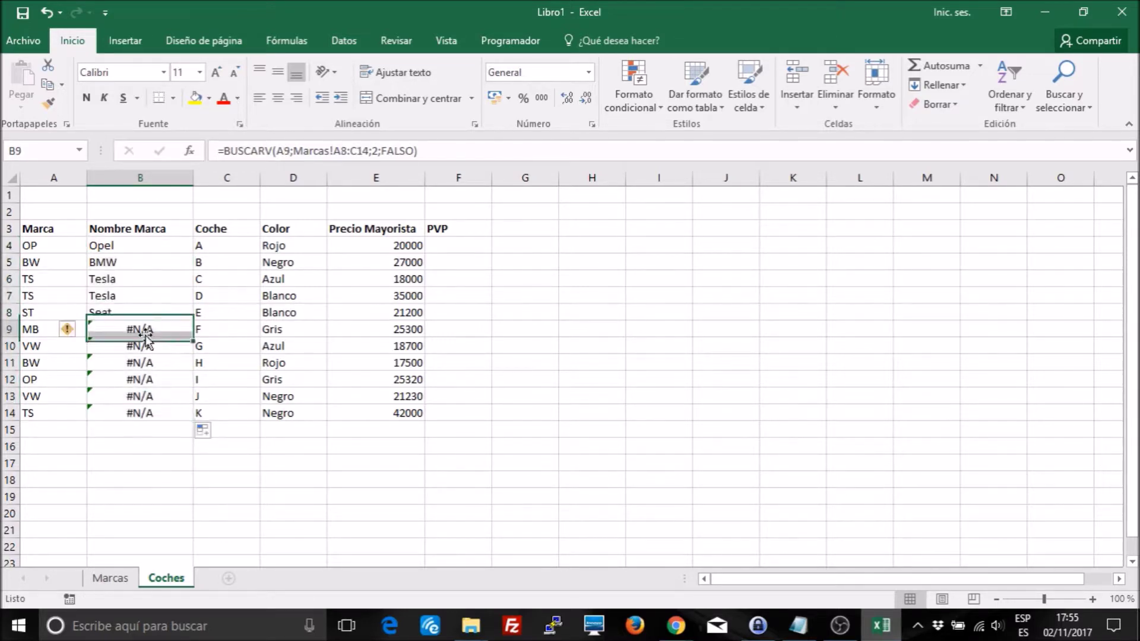
{"action": "left_click", "coordinate": [112, 581]}
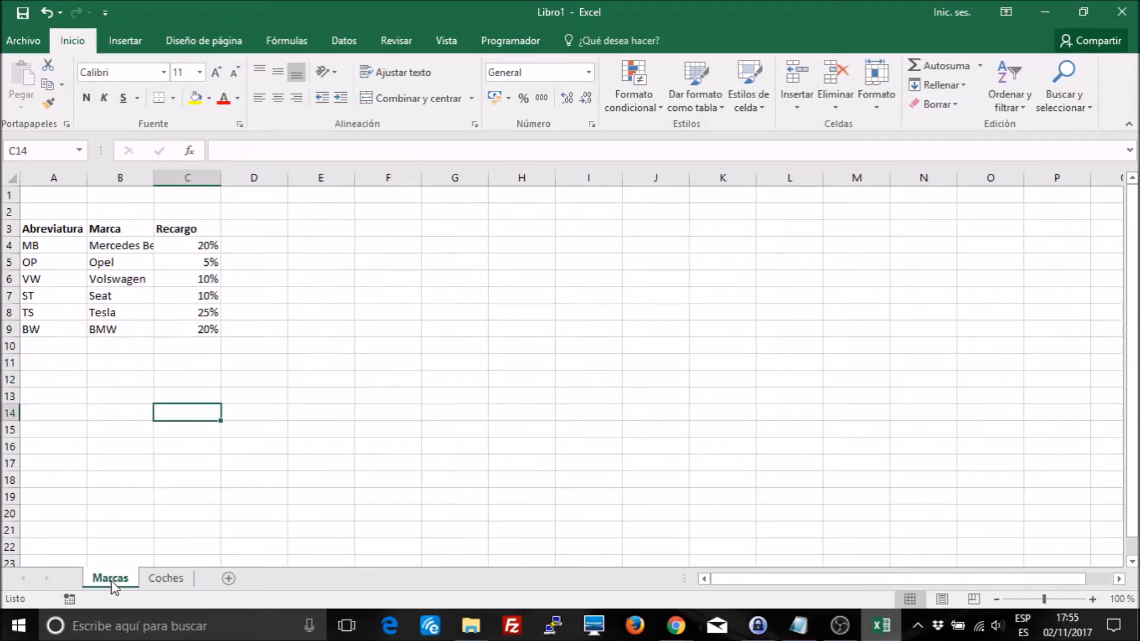
{"action": "left_click", "coordinate": [187, 578]}
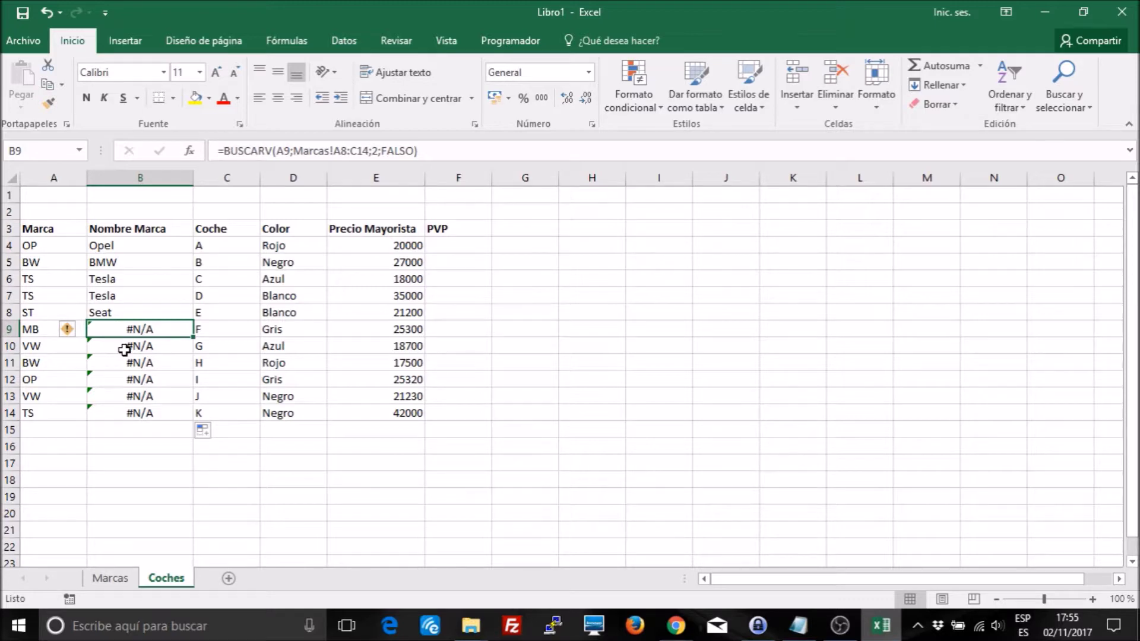
{"action": "left_click", "coordinate": [138, 245]}
{"action": "left_click", "coordinate": [161, 261]}
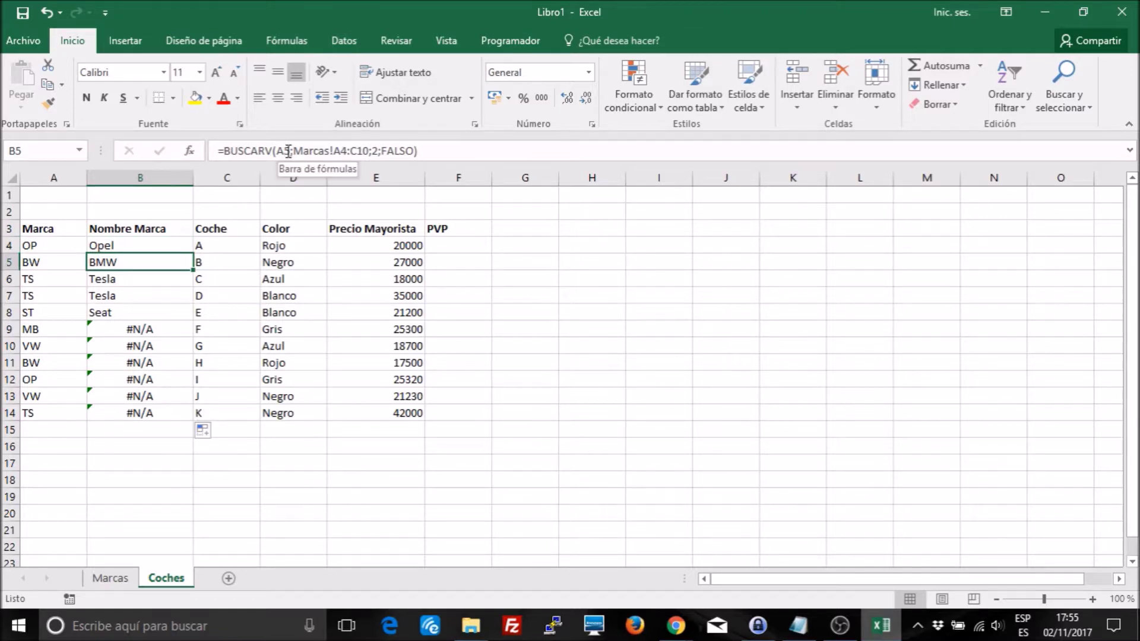
{"action": "left_click", "coordinate": [155, 243]}
{"action": "left_click", "coordinate": [153, 264]}
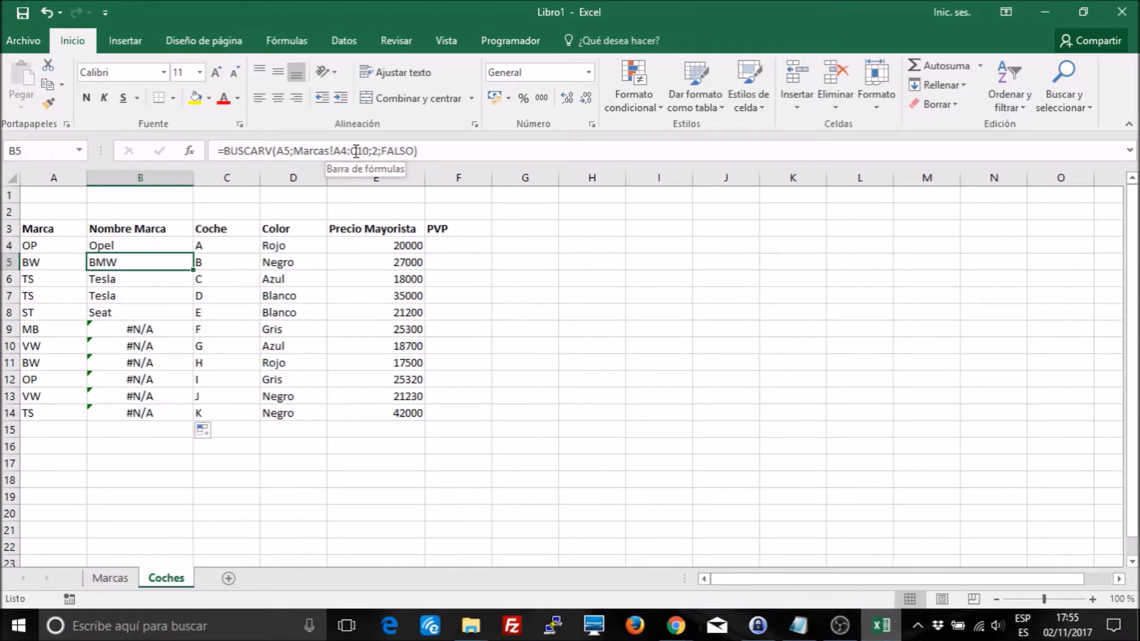
{"action": "left_click", "coordinate": [151, 280]}
{"action": "left_click", "coordinate": [139, 246]}
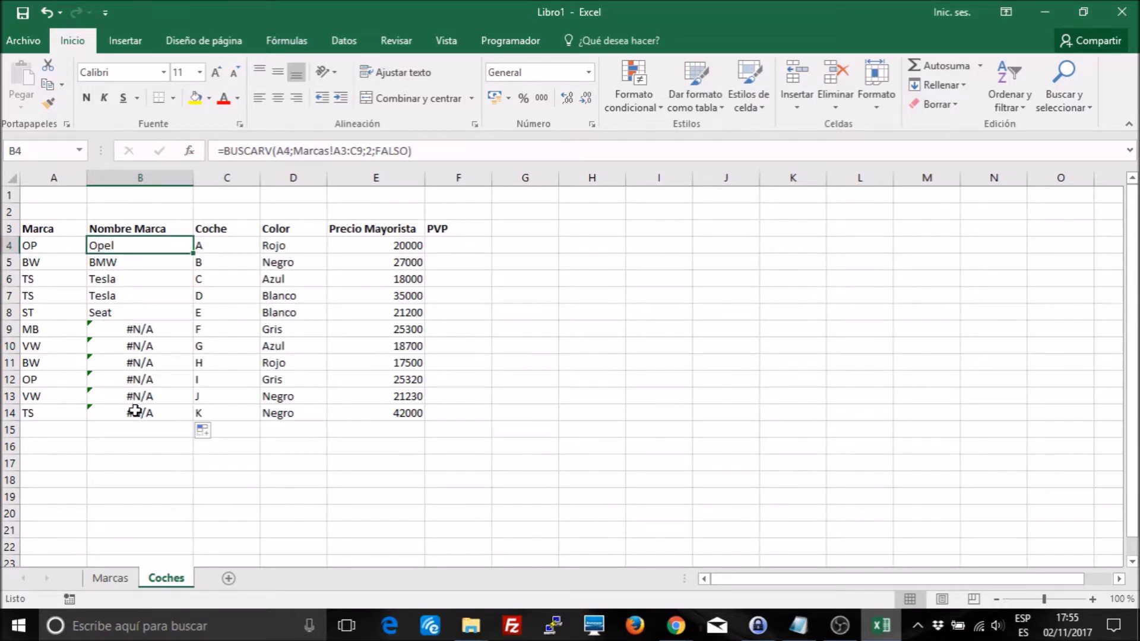
{"action": "left_click_drag", "start_coordinate": [134, 413], "coordinate": [157, 256]}
{"action": "key", "text": "Delete"}
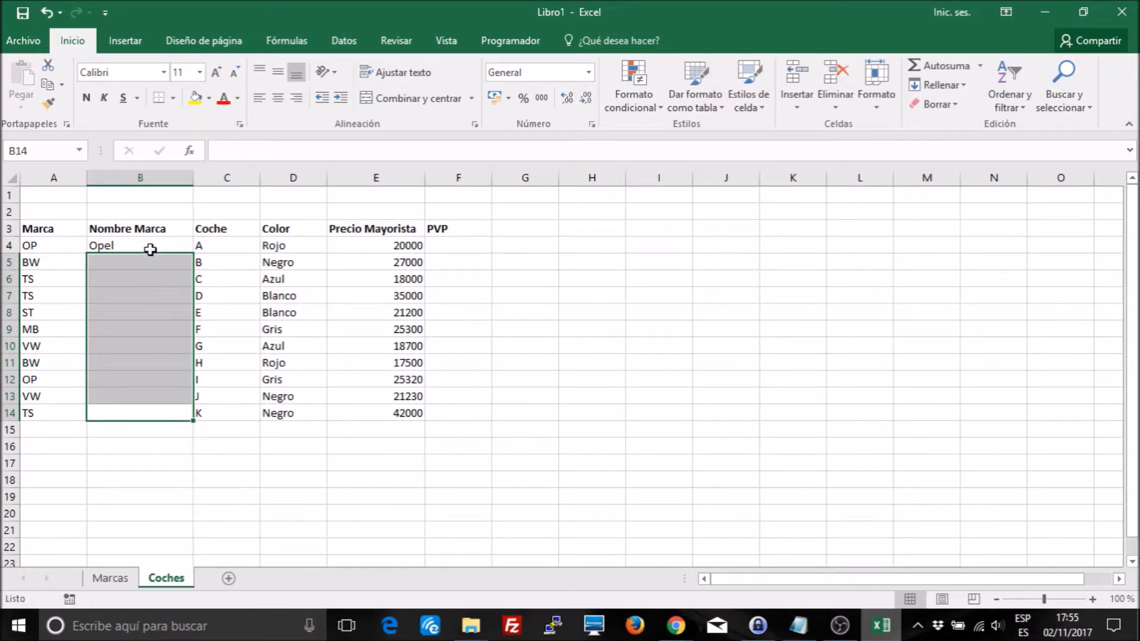
Step: Make B4's lookup range absolute as Marcas!$A$3:$C$9
{"action": "left_click", "coordinate": [150, 247]}
{"action": "left_click", "coordinate": [334, 150]}
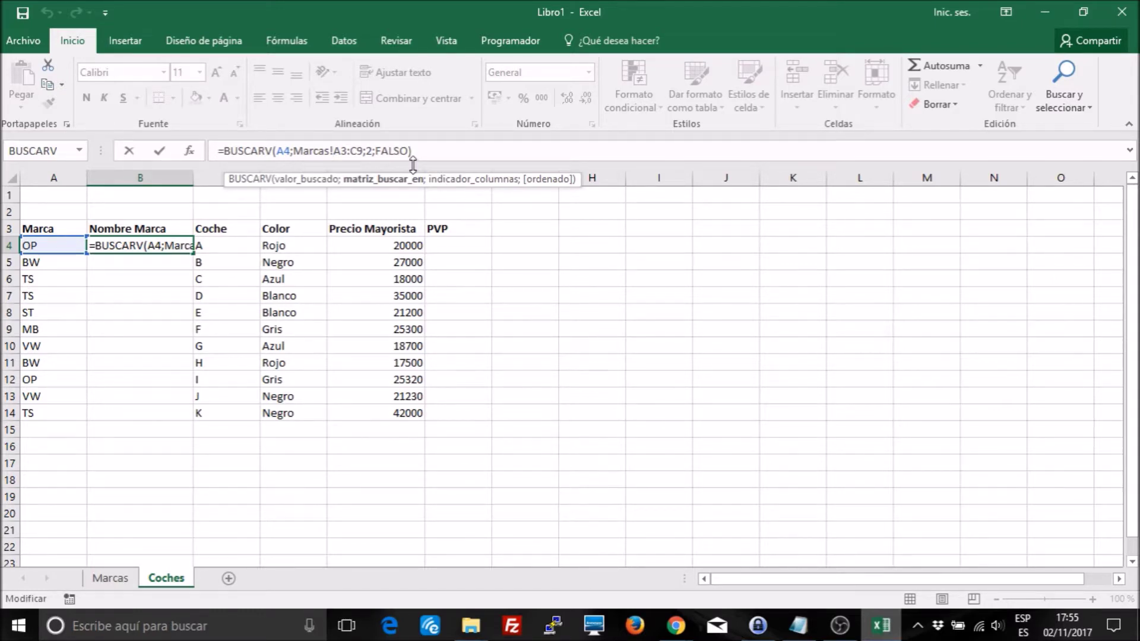
{"action": "type", "text": "$"}
{"action": "key", "text": "Right"}
{"action": "type", "text": "$"}
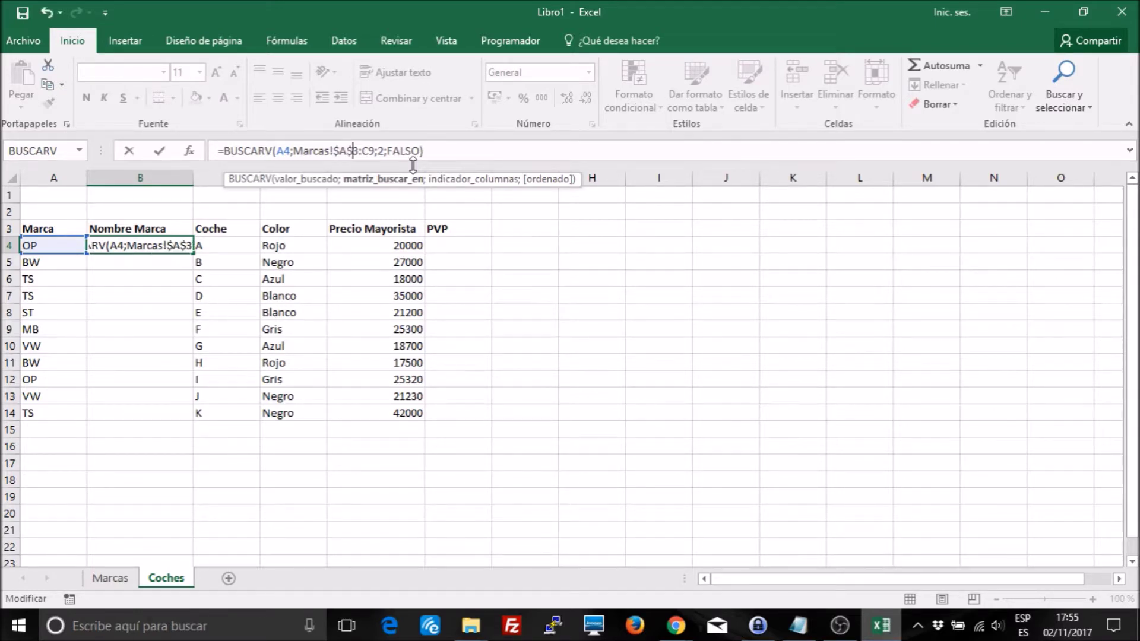
{"action": "key", "text": "Right"}
{"action": "type", "text": "$"}
{"action": "key", "text": "Right"}
{"action": "type", "text": "$"}
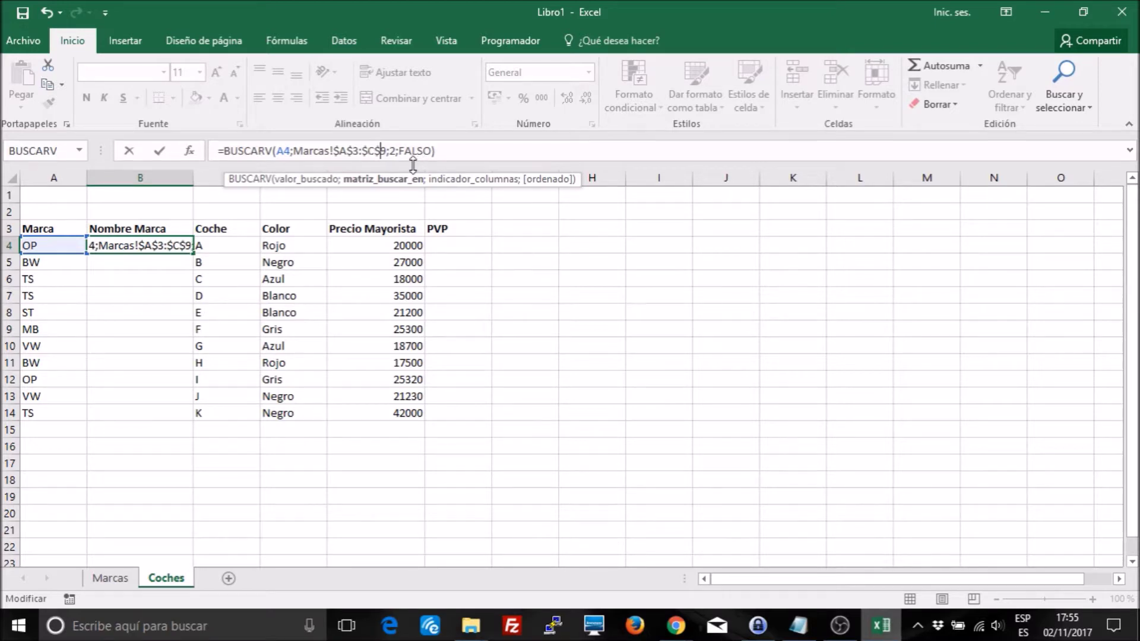
{"action": "key", "text": "Return"}
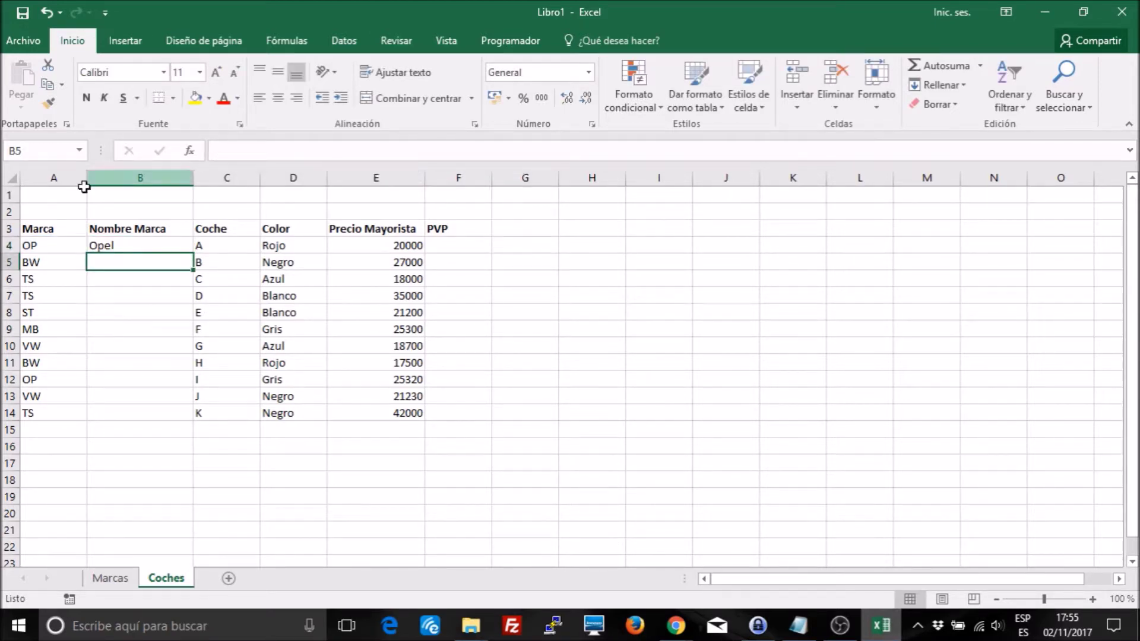
Step: Copy B4's brand lookup down to B14 and check the formula in B14
{"action": "left_click", "coordinate": [122, 244]}
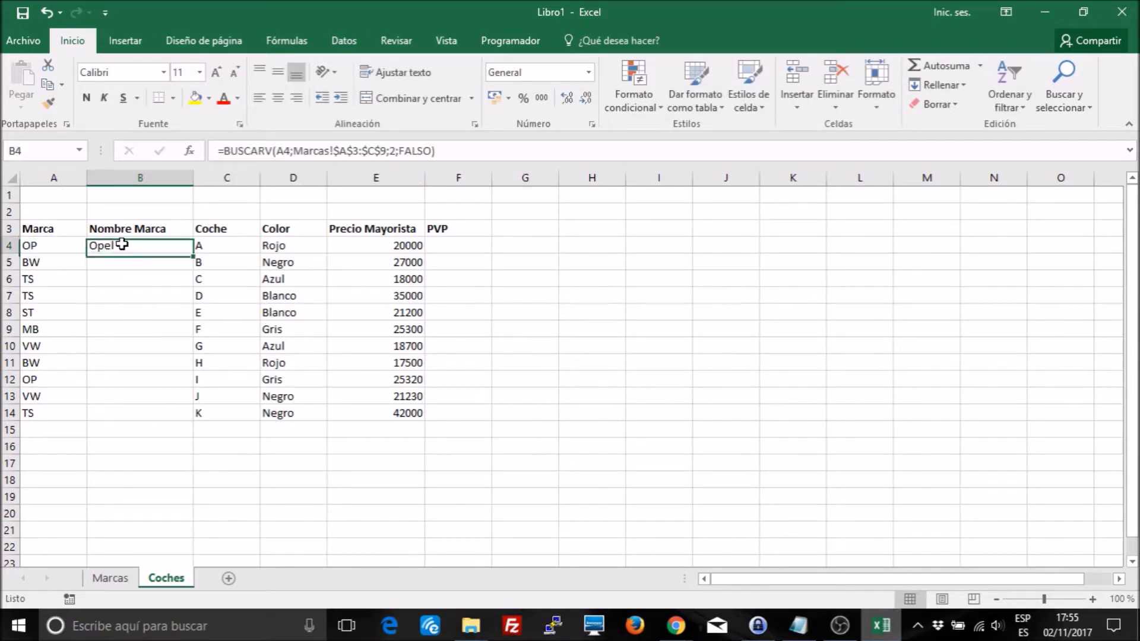
{"action": "double_click", "coordinate": [190, 252]}
{"action": "left_click", "coordinate": [164, 446]}
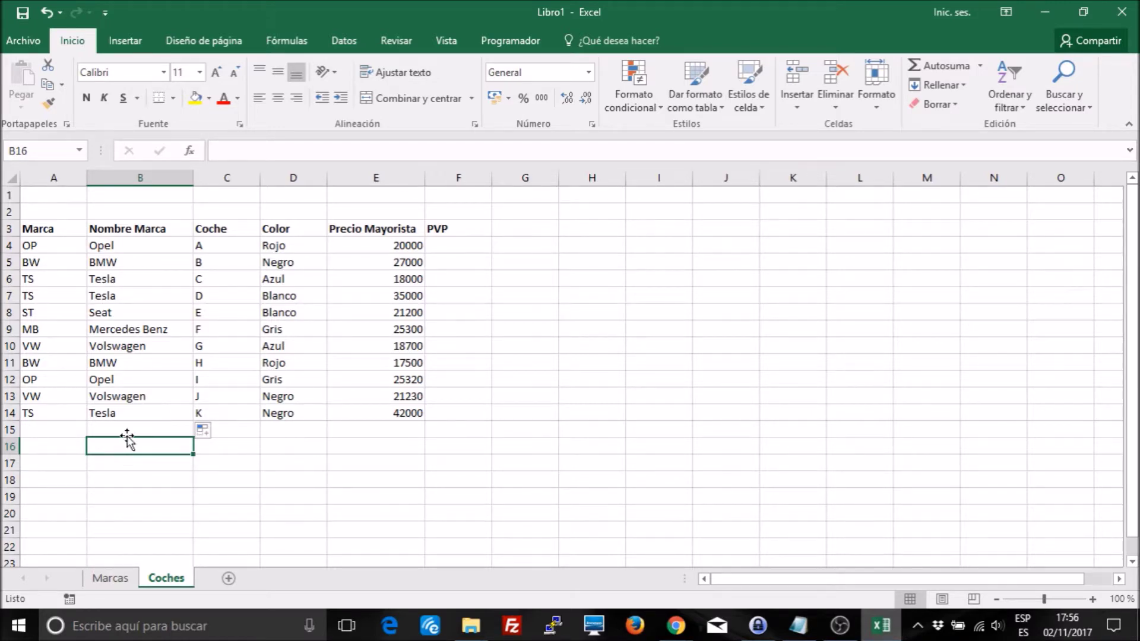
{"action": "left_click", "coordinate": [131, 413]}
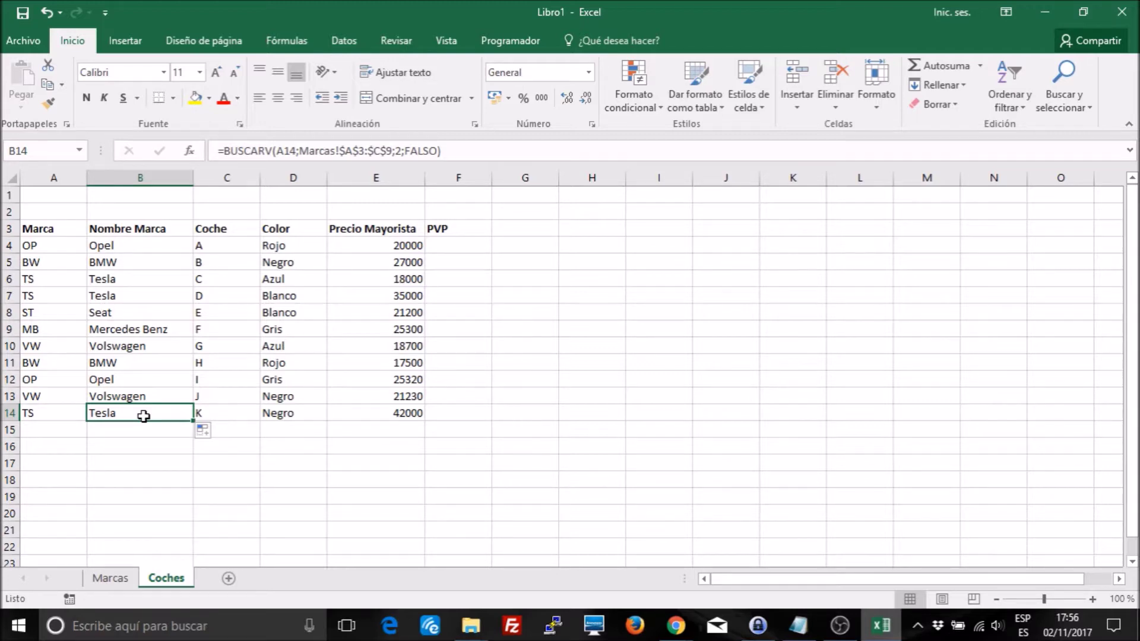
{"action": "left_click", "coordinate": [447, 244]}
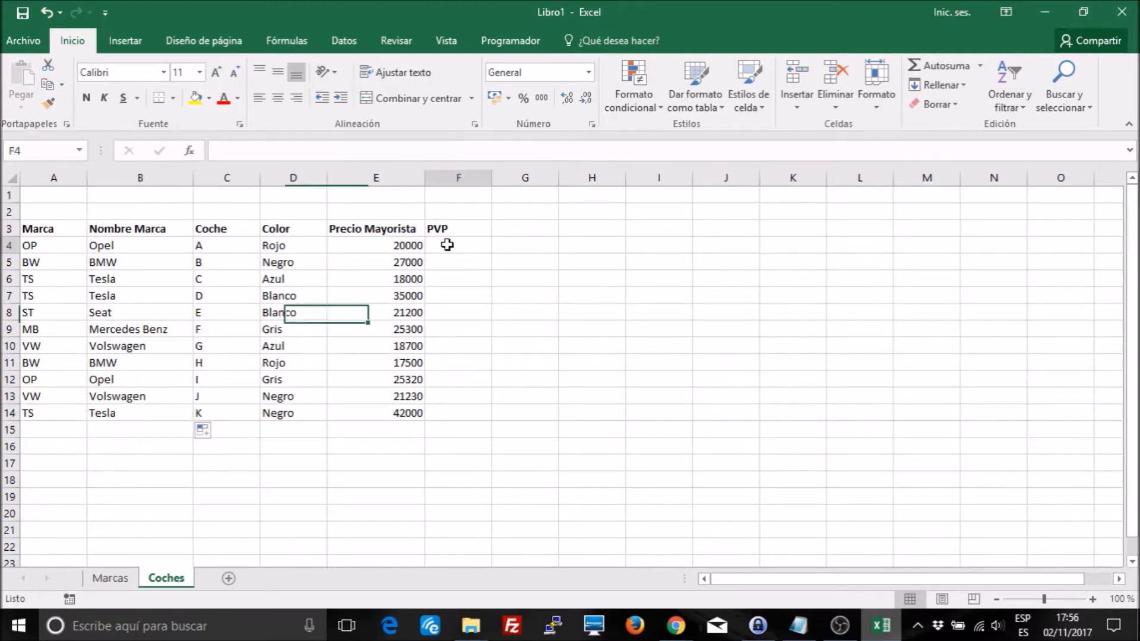
Step: Format wholesale prices E4:E14 as Moneda euro currency with 2 decimals
{"action": "left_click", "coordinate": [379, 249]}
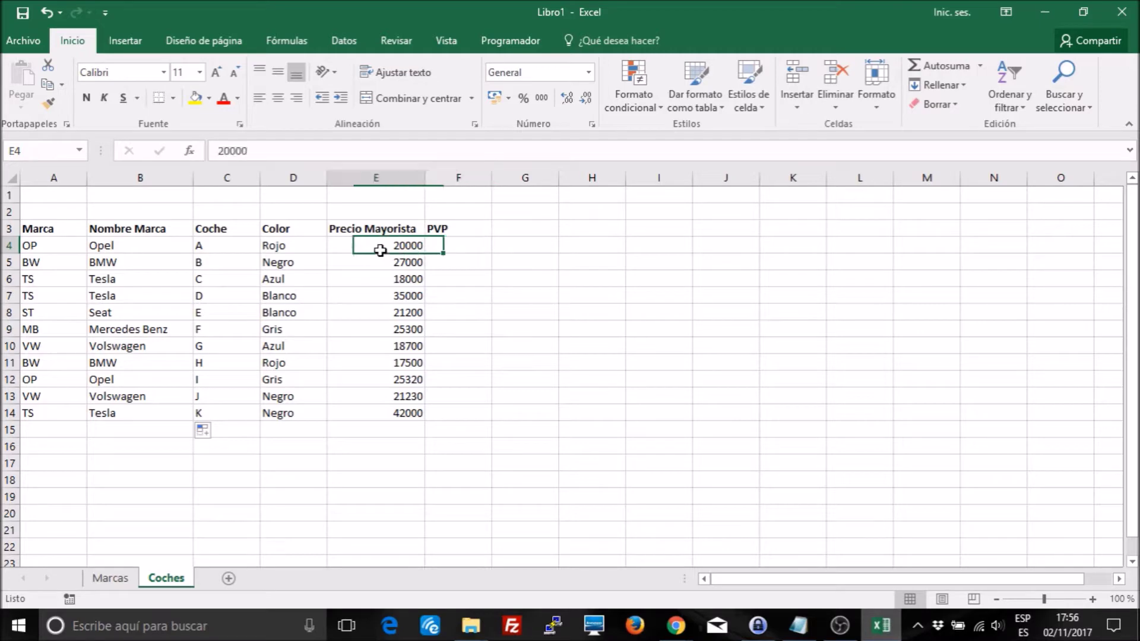
{"action": "left_click_drag", "start_coordinate": [379, 250], "coordinate": [389, 415]}
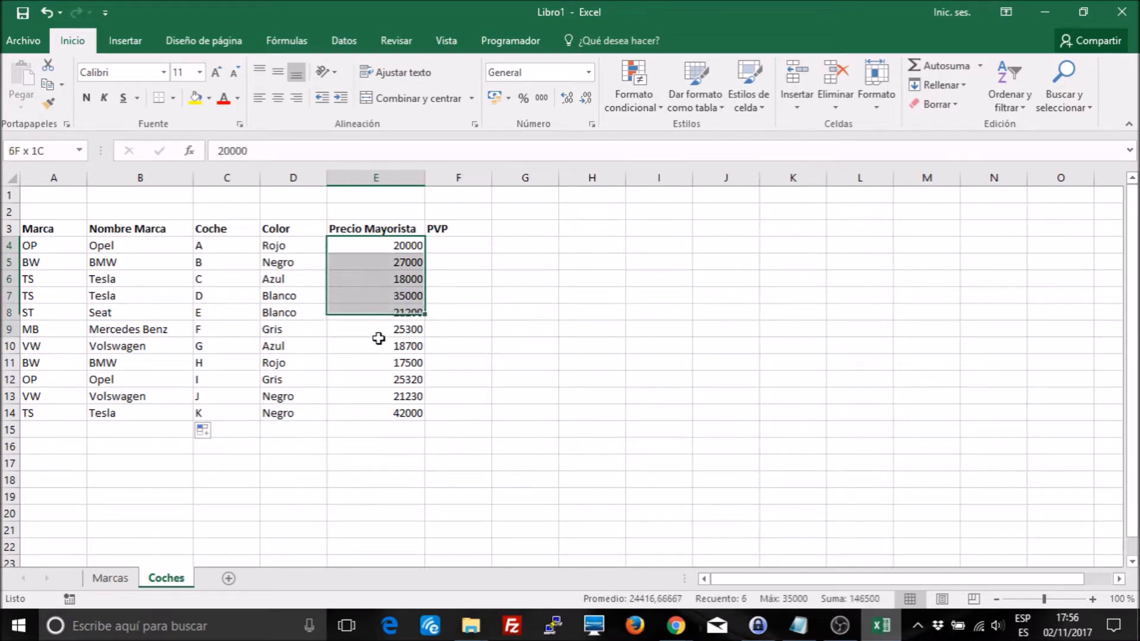
{"action": "right_click", "coordinate": [392, 407]}
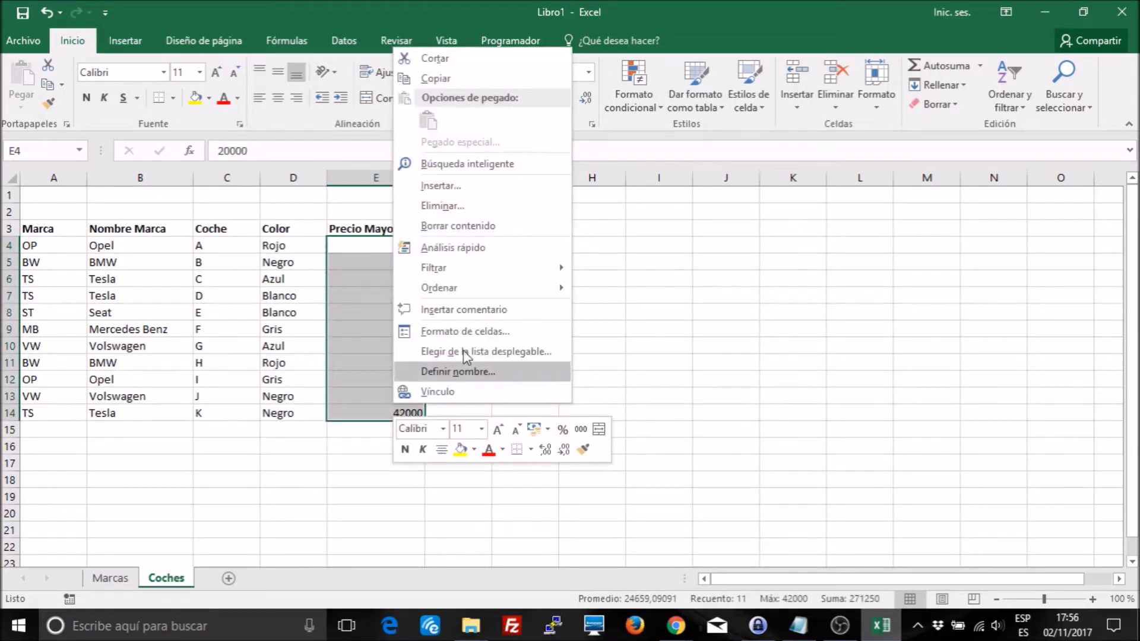
{"action": "key", "text": "Escape"}
{"action": "key", "text": "ctrl+1"}
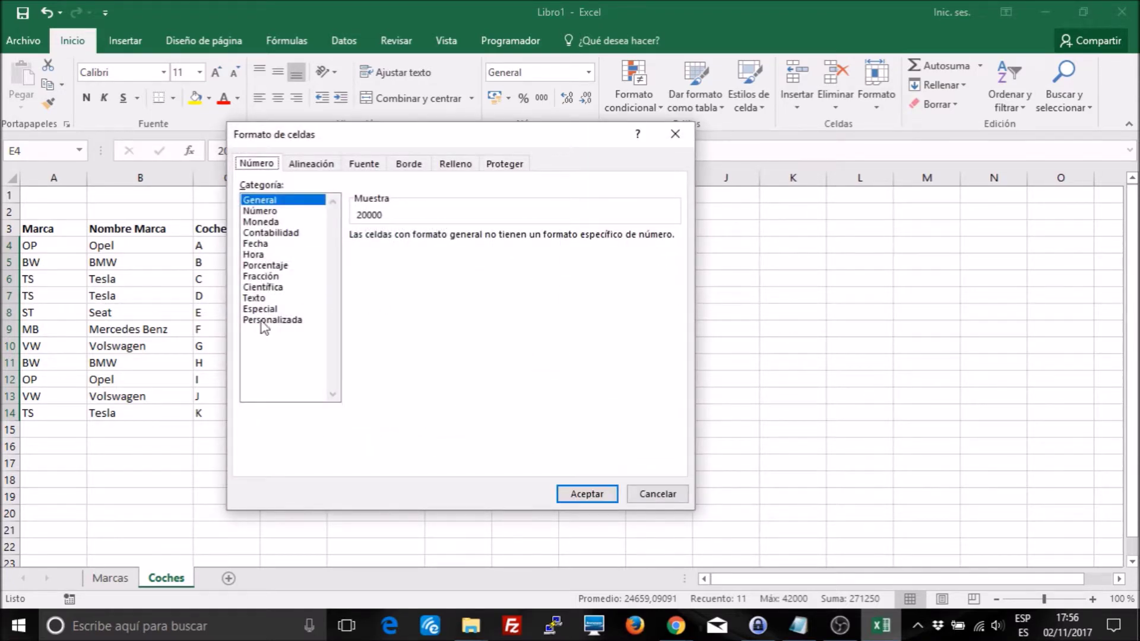
{"action": "left_click", "coordinate": [265, 224]}
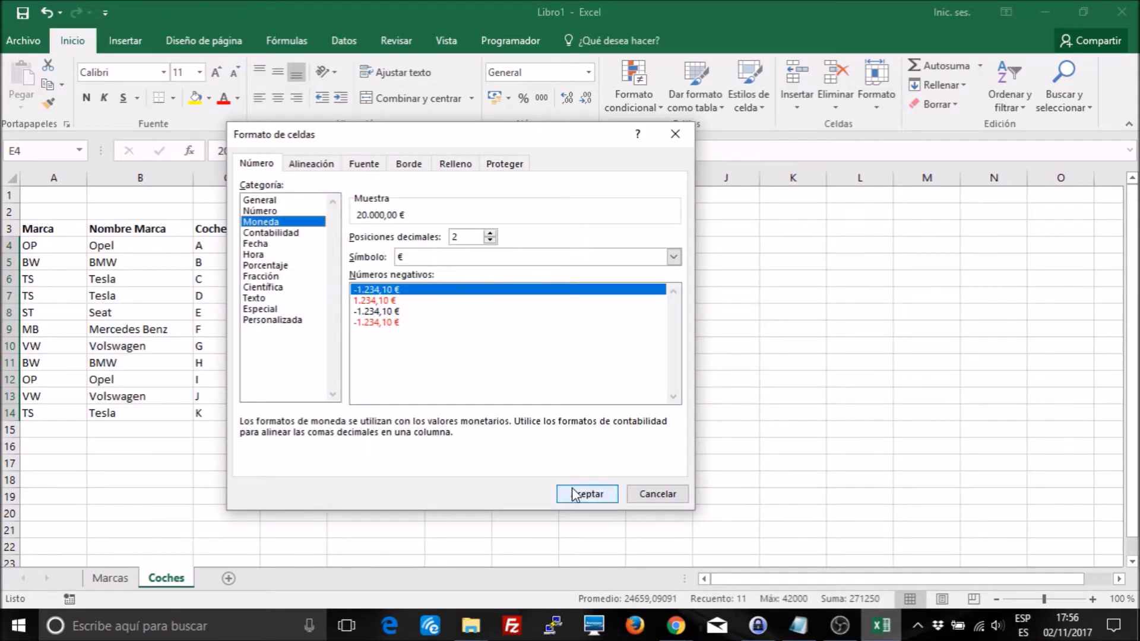
{"action": "left_click", "coordinate": [580, 493]}
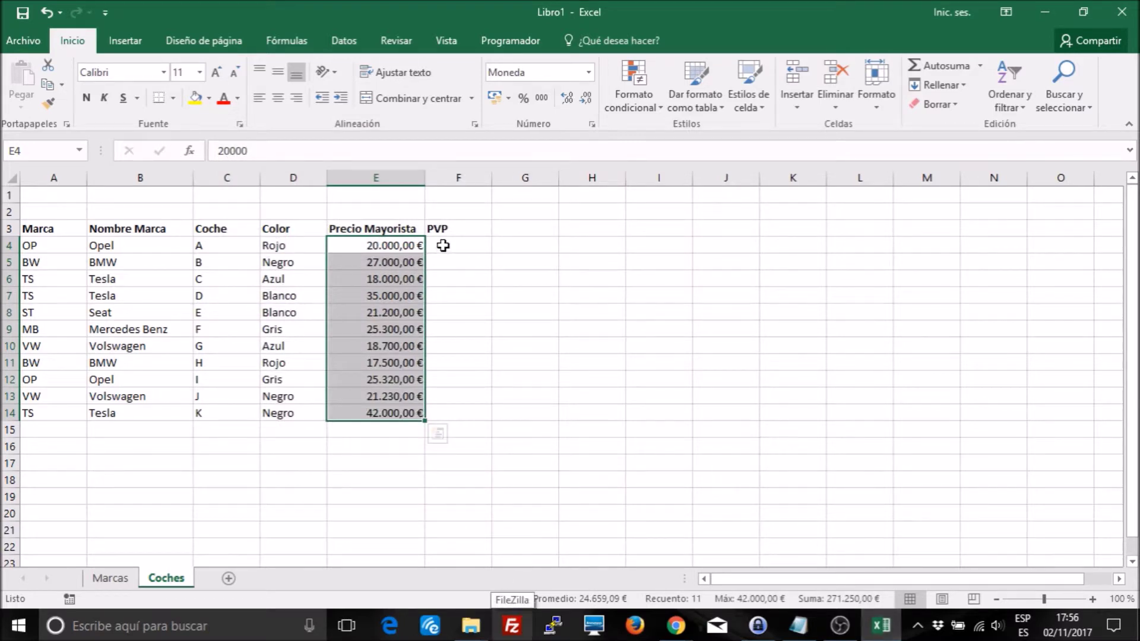
Step: Copy the euro currency format from the E prices onto PVP cells F4:F14
{"action": "left_click_drag", "start_coordinate": [443, 245], "coordinate": [463, 412]}
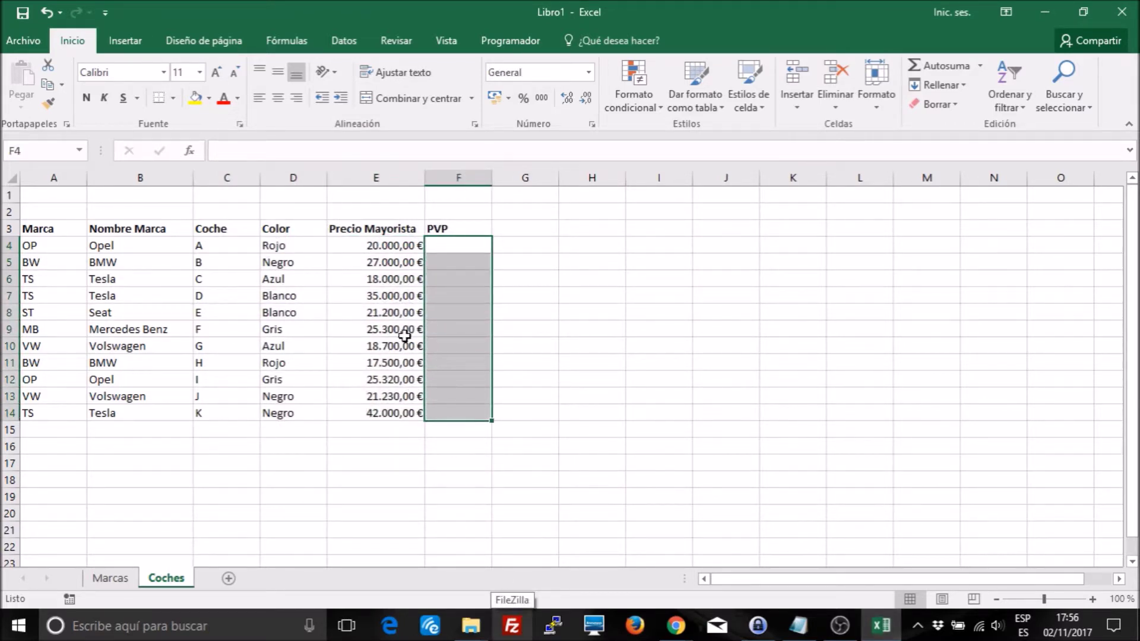
{"action": "left_click_drag", "start_coordinate": [367, 242], "coordinate": [379, 330]}
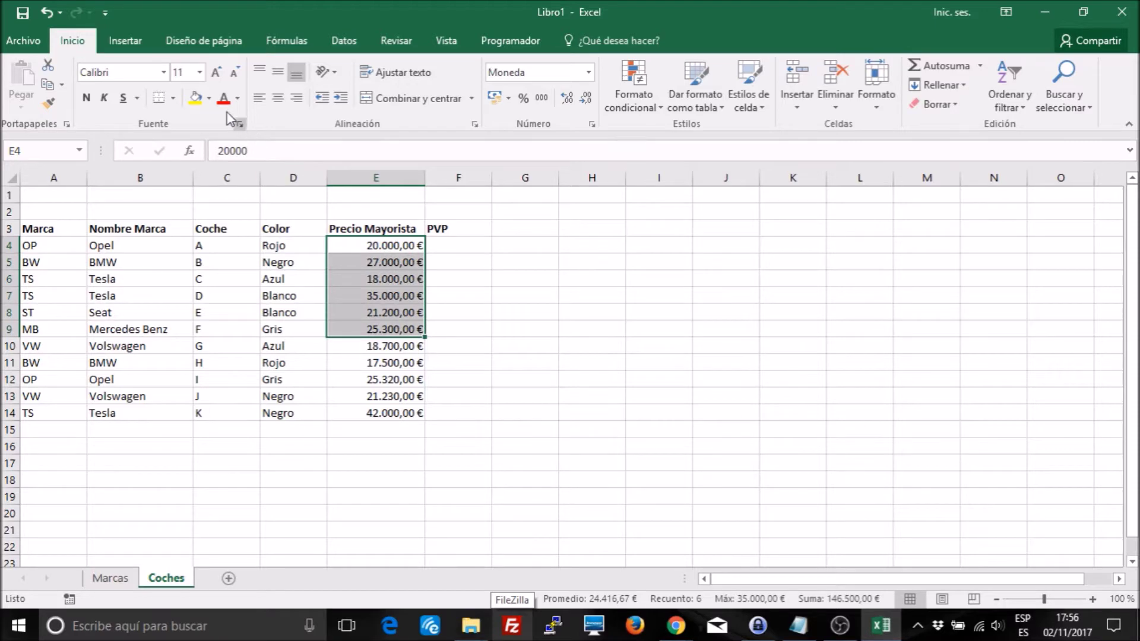
{"action": "left_click", "coordinate": [48, 102]}
{"action": "left_click_drag", "start_coordinate": [458, 245], "coordinate": [457, 414]}
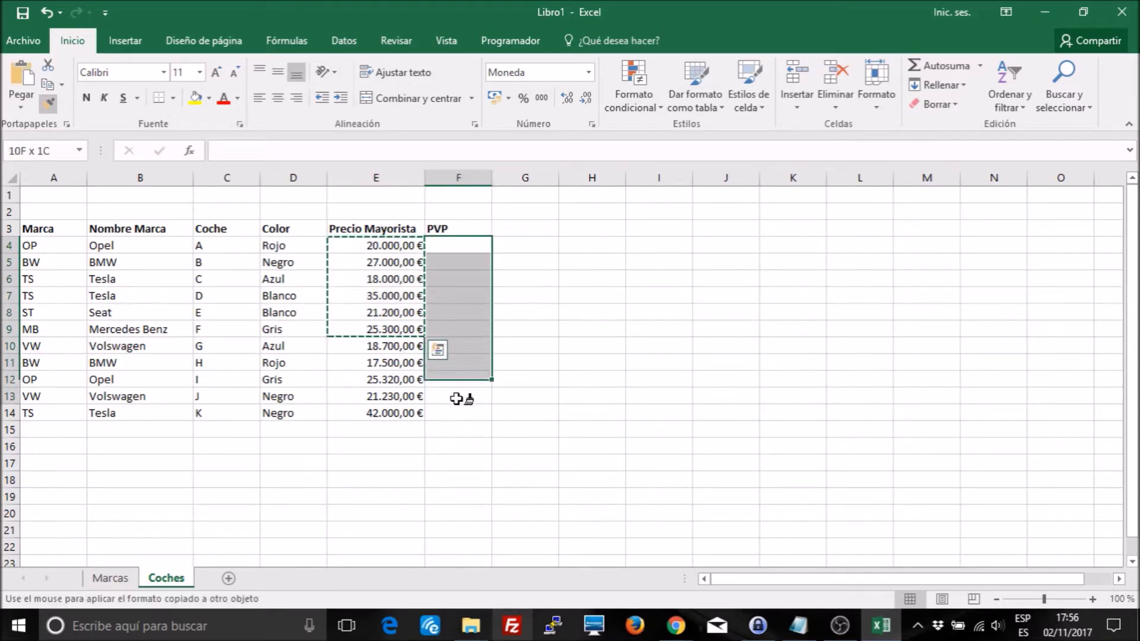
{"action": "left_click", "coordinate": [505, 329]}
{"action": "left_click", "coordinate": [468, 243]}
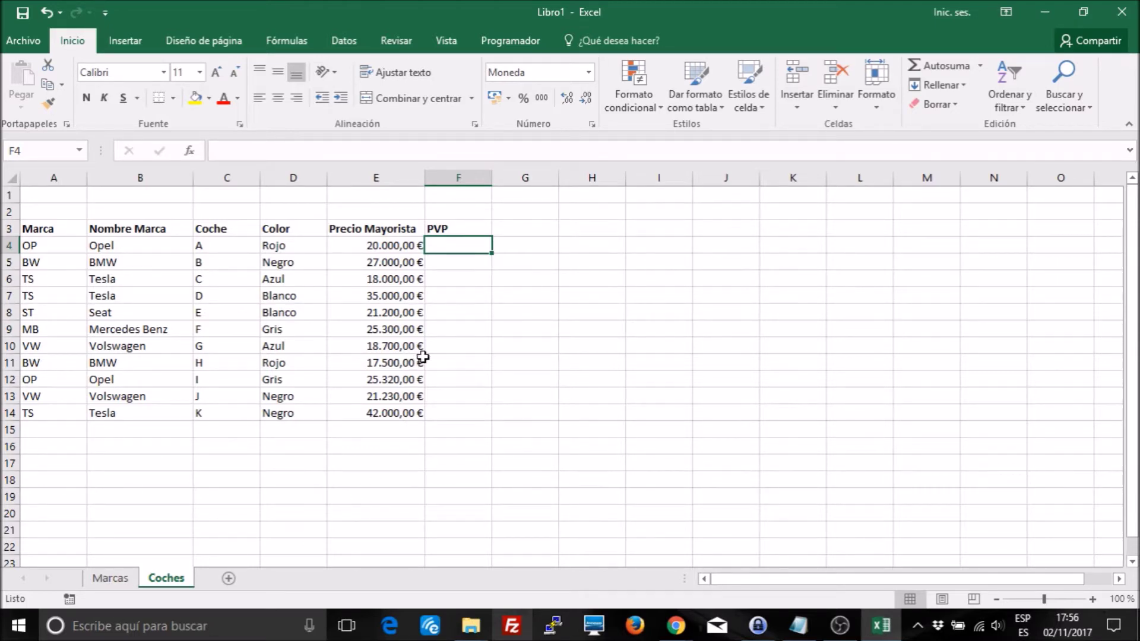
Step: Build =E4+E4*buscarv( in F4, using brand code A4 as lookup value
{"action": "type", "text": "="}
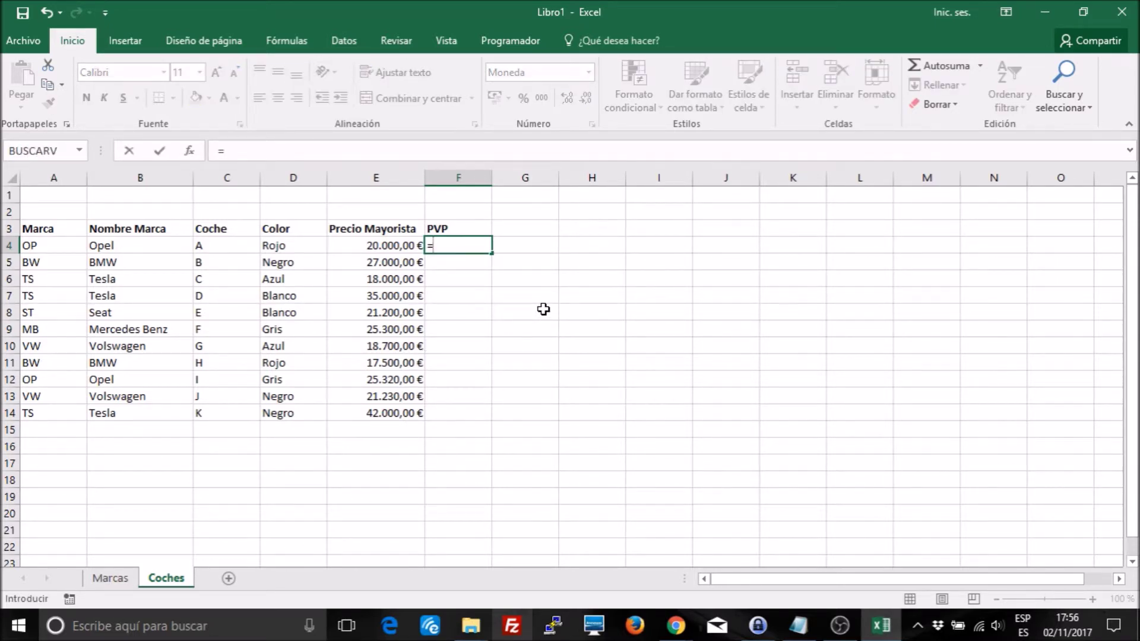
{"action": "left_click", "coordinate": [394, 243]}
{"action": "type", "text": "+"}
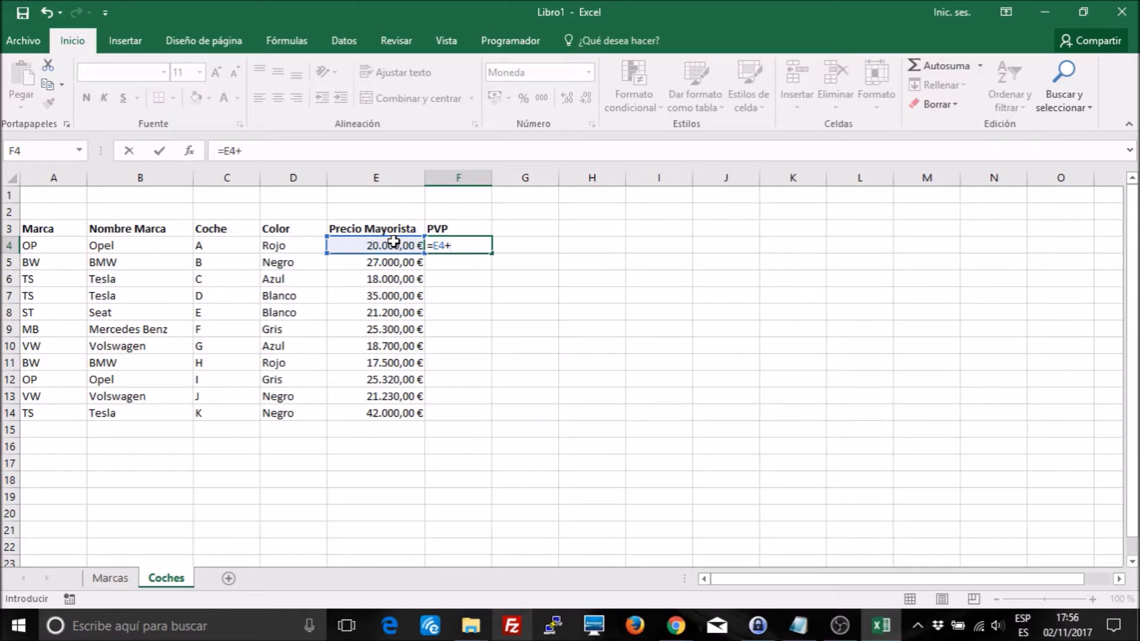
{"action": "left_click", "coordinate": [112, 578]}
{"action": "left_click", "coordinate": [374, 245]}
{"action": "type", "text": "*"}
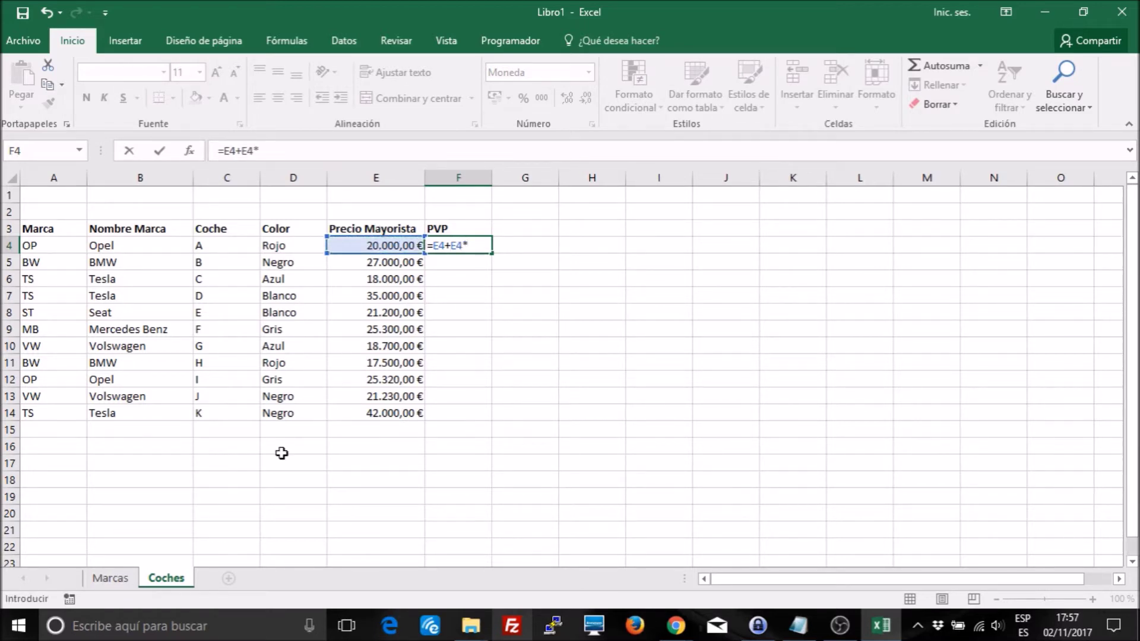
{"action": "left_click", "coordinate": [108, 579]}
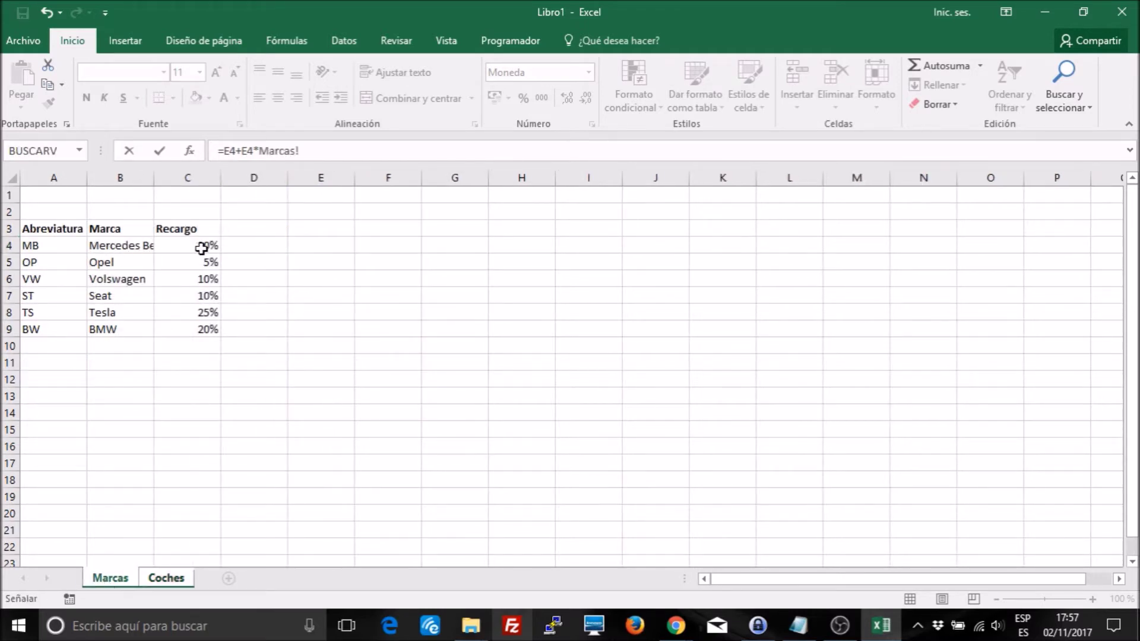
{"action": "left_click", "coordinate": [177, 579]}
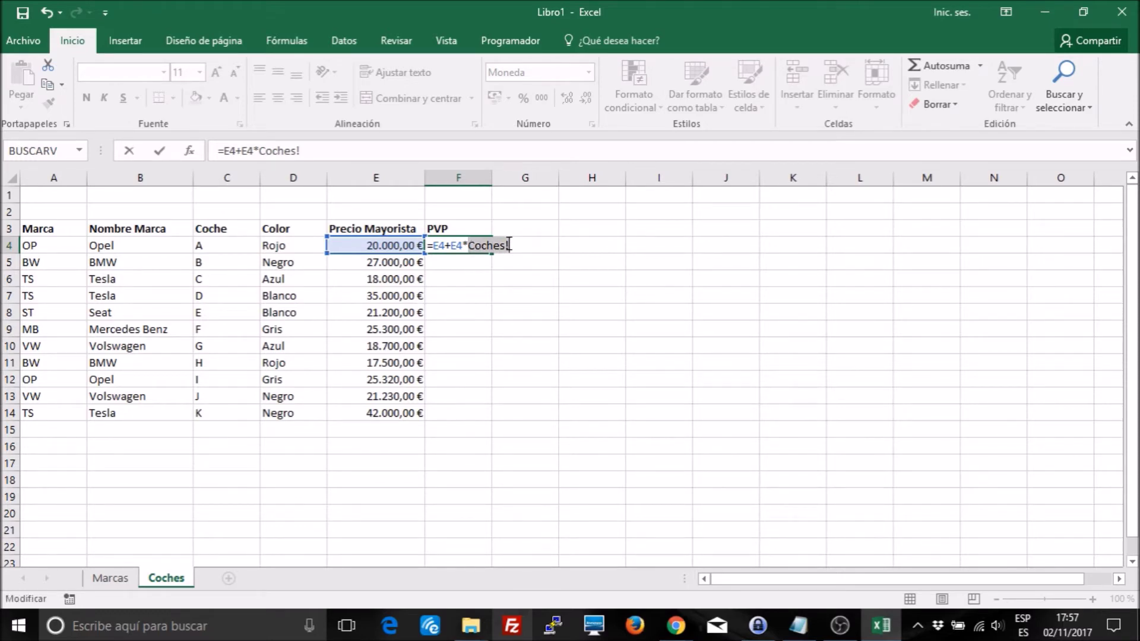
{"action": "key", "text": "BackSpace"}
{"action": "key", "text": "BackSpace"}
{"action": "key", "text": "BackSpace"}
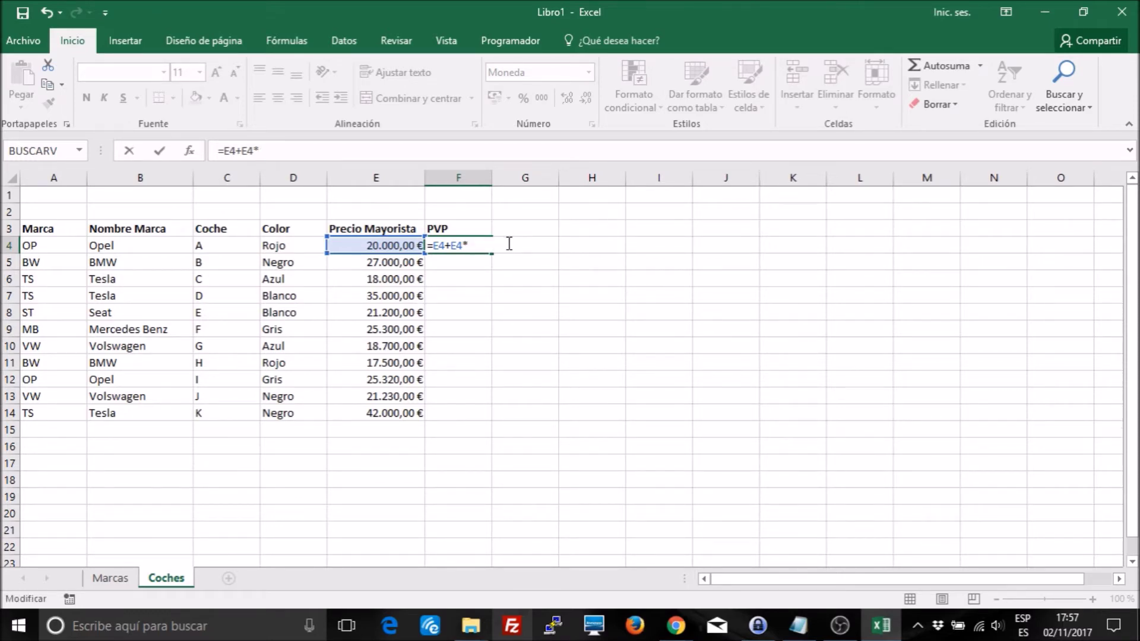
{"action": "type", "text": "buscarv("}
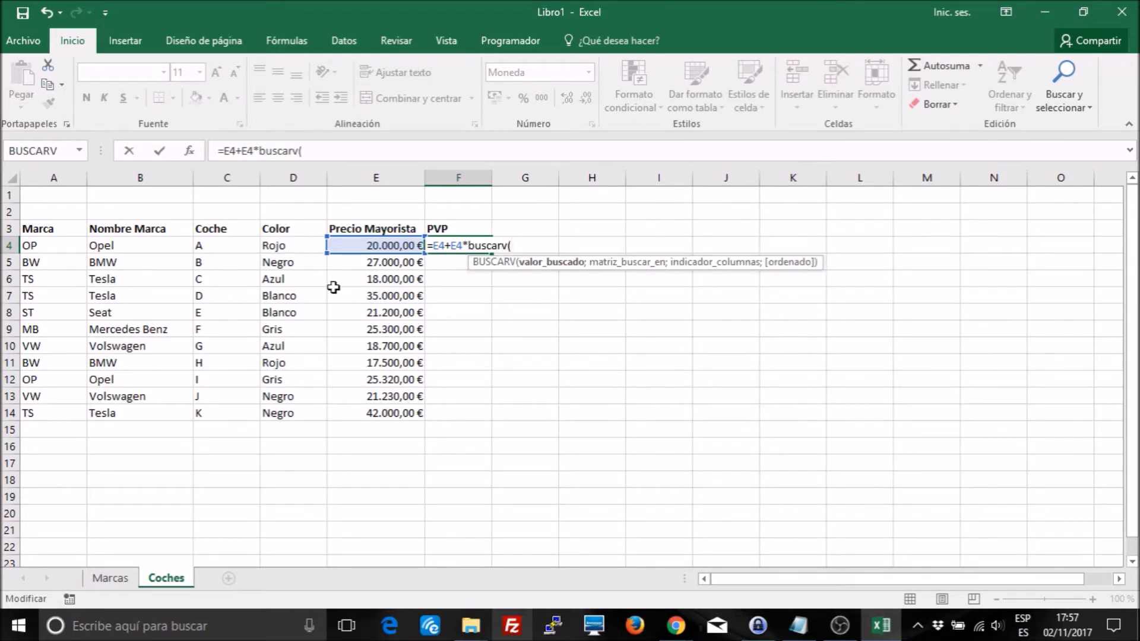
{"action": "left_click", "coordinate": [73, 246]}
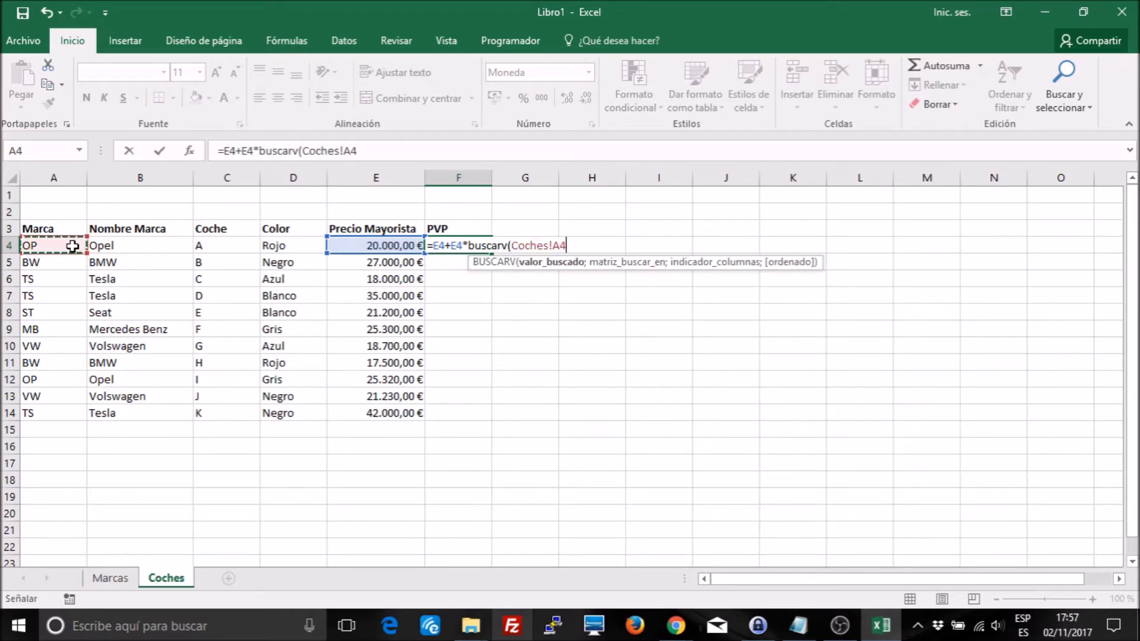
Step: Complete F4's lookup with Marcas!A3:C9, surcharge column 3 and exact match, giving 21.000,00 €
{"action": "type", "text": ";"}
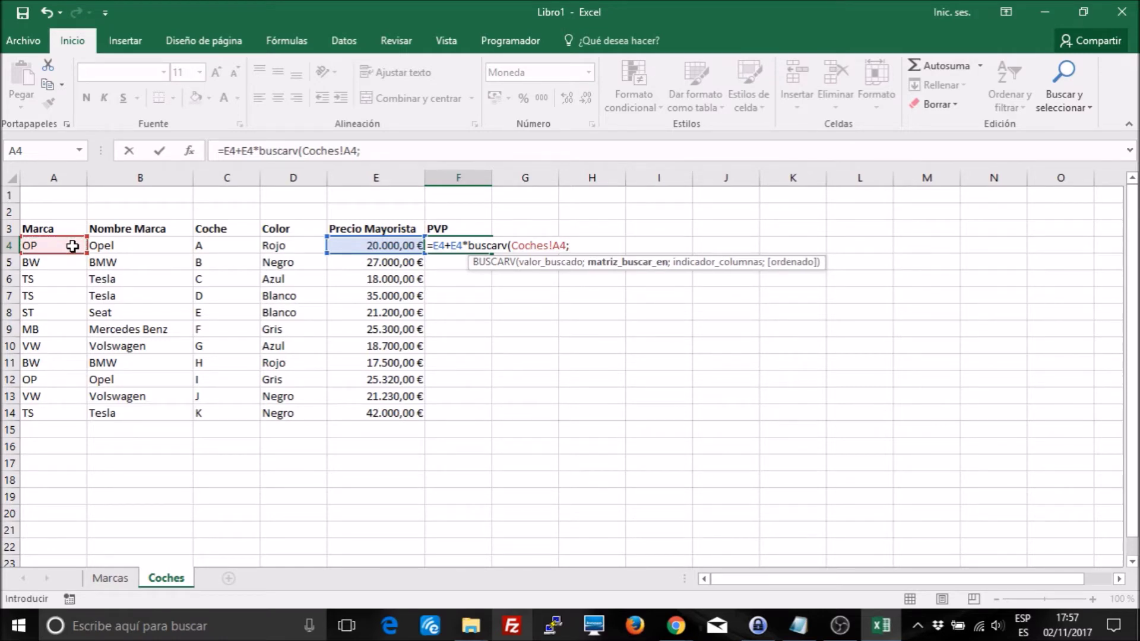
{"action": "left_click", "coordinate": [112, 578]}
{"action": "mouse_move", "coordinate": [34, 233]}
{"action": "left_mouse_down"}
{"action": "mouse_move", "coordinate": [181, 263]}
{"action": "mouse_move", "coordinate": [208, 328]}
{"action": "left_mouse_up"}
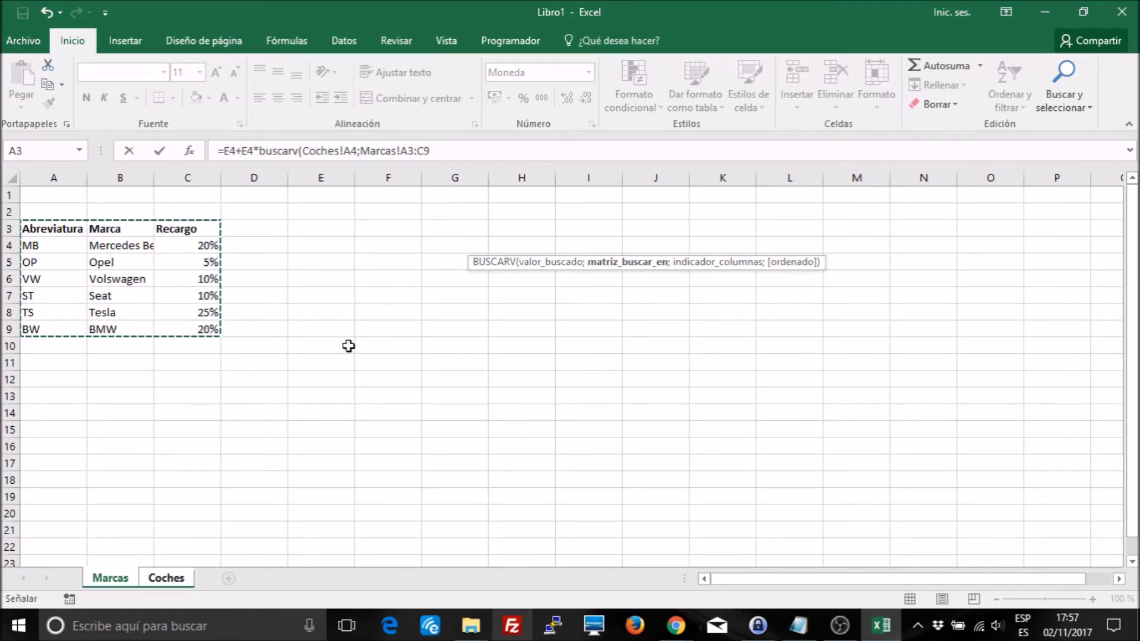
{"action": "left_click", "coordinate": [443, 151]}
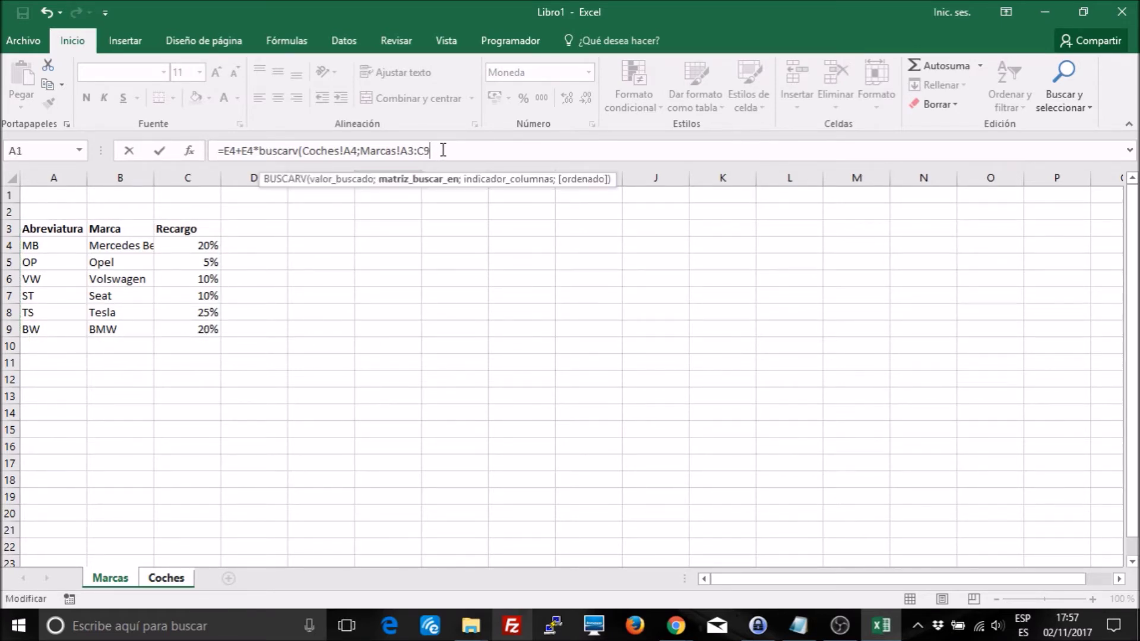
{"action": "type", "text": ";3"}
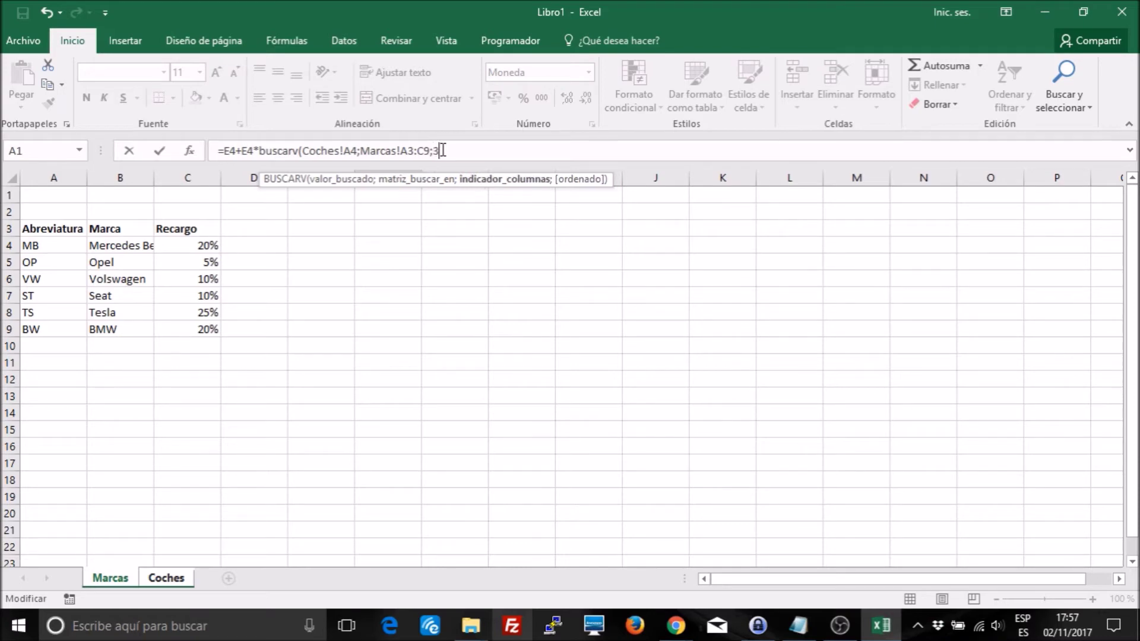
{"action": "type", "text": ";"}
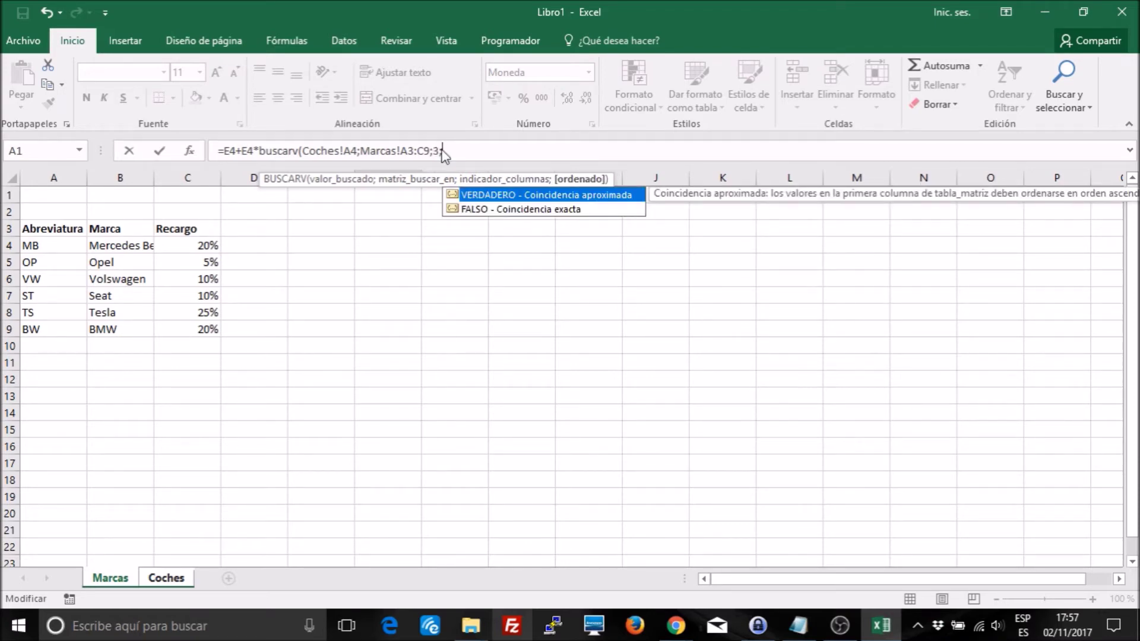
{"action": "type", "text": "FALSO)"}
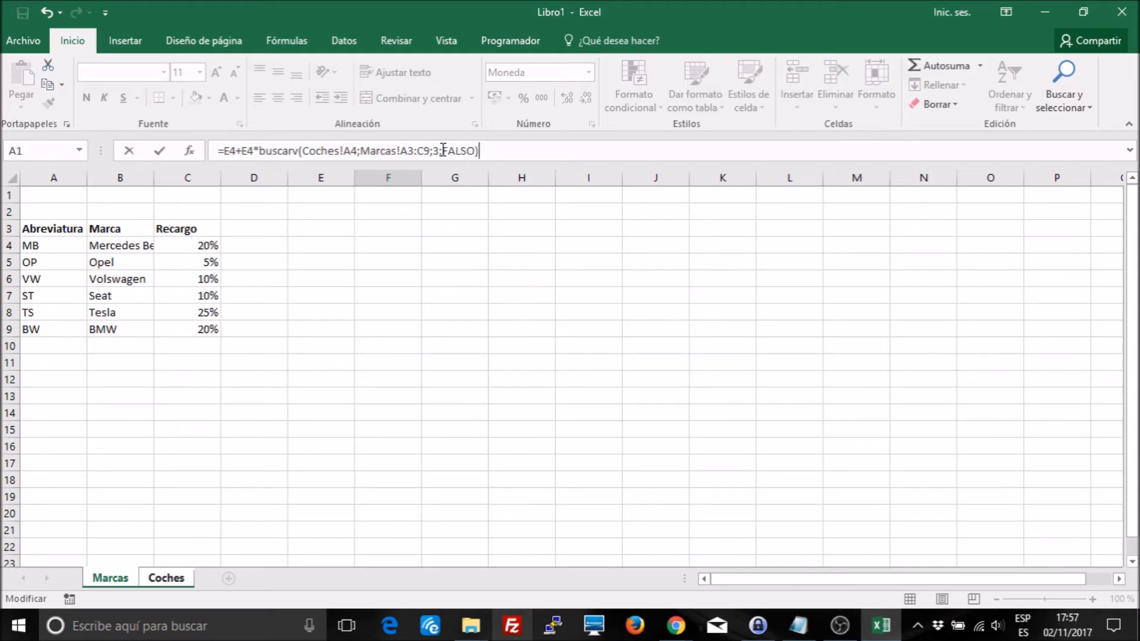
{"action": "key", "text": "Return"}
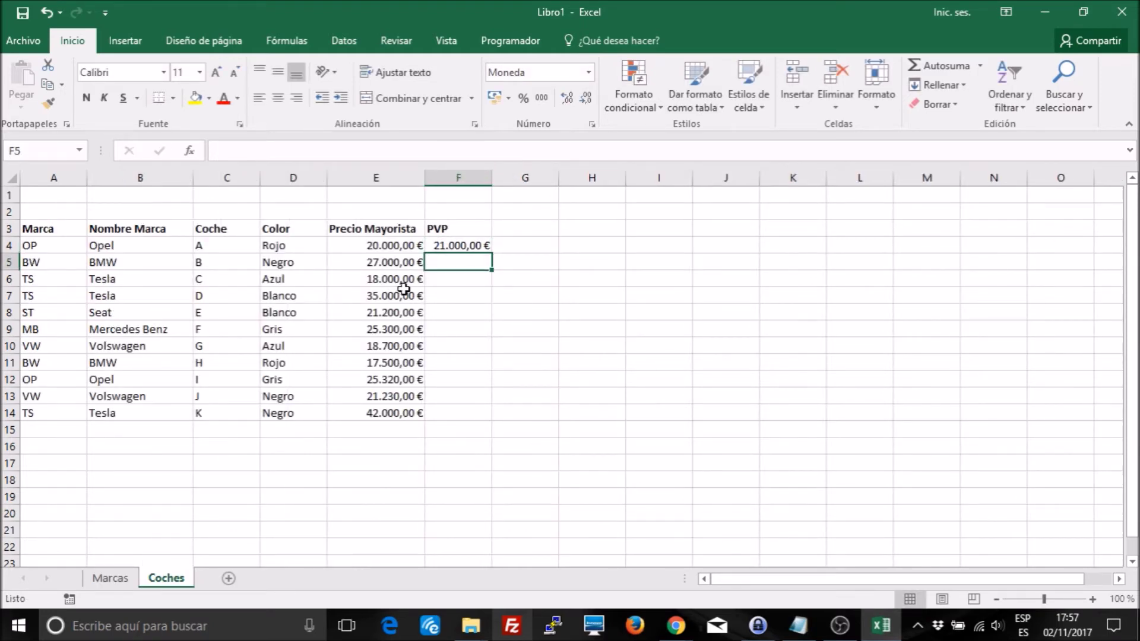
Step: Add dollar signs so F4's lookup range reads Marcas!$A$3:$C$9
{"action": "left_click", "coordinate": [468, 245]}
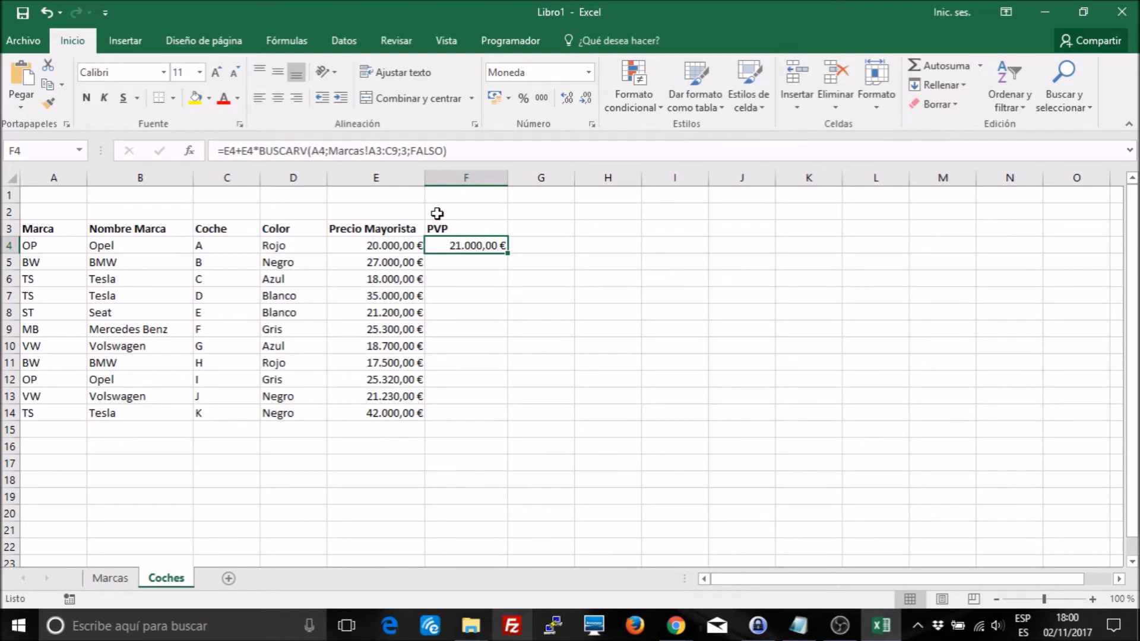
{"action": "left_click", "coordinate": [369, 149]}
{"action": "left_click", "coordinate": [370, 151]}
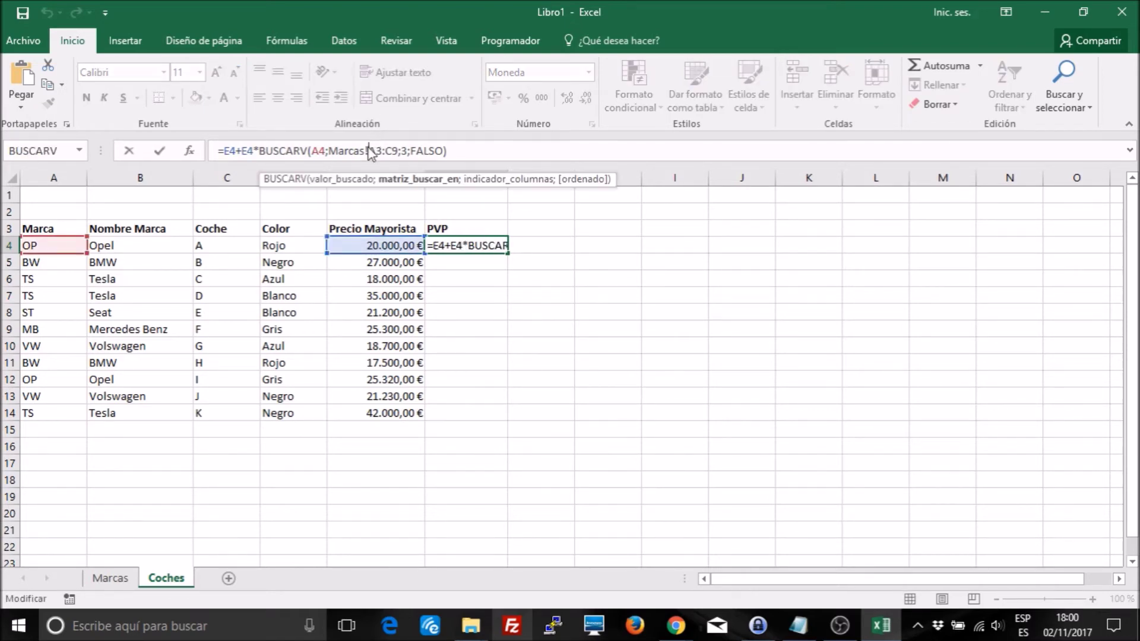
{"action": "type", "text": "$"}
{"action": "left_click", "coordinate": [386, 150]}
{"action": "type", "text": "$"}
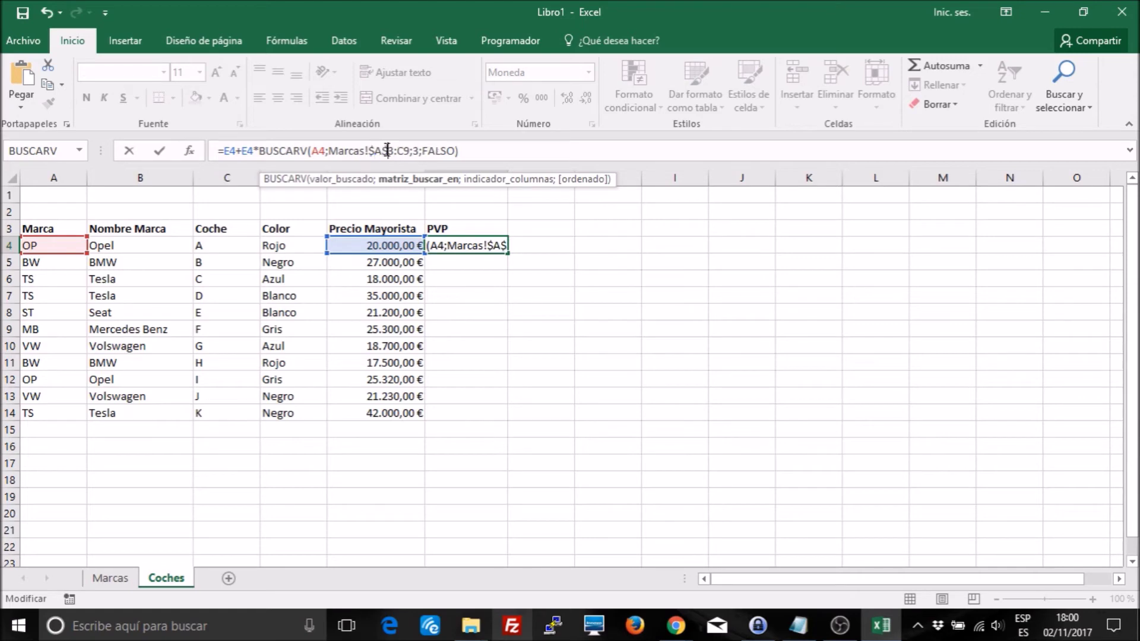
{"action": "left_click", "coordinate": [396, 150]}
{"action": "type", "text": "$"}
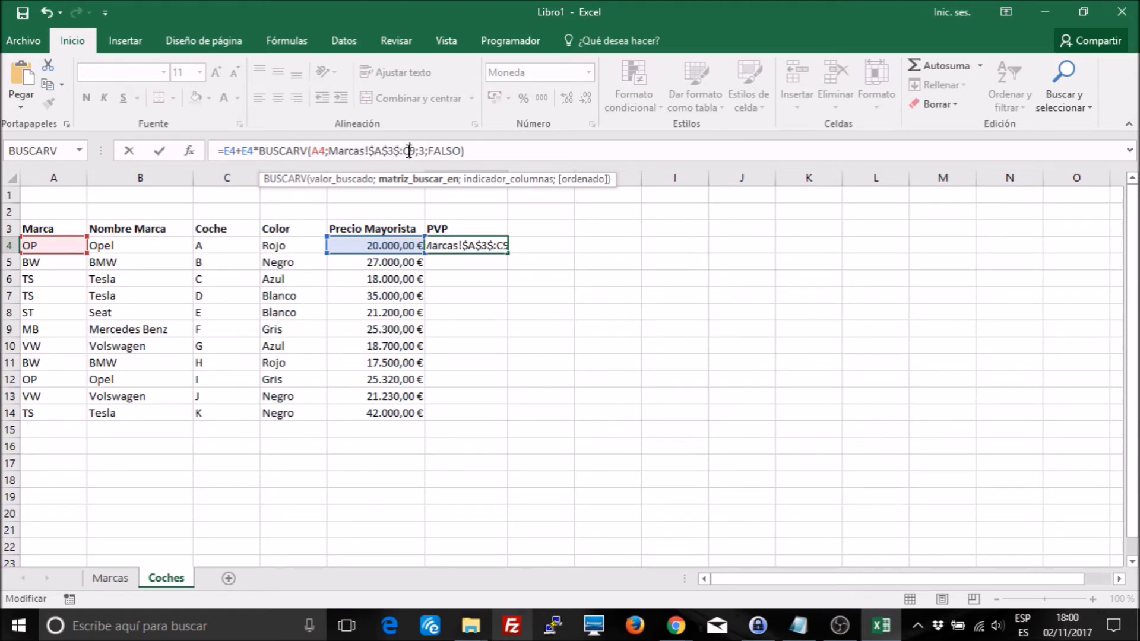
{"action": "key", "text": "BackSpace"}
{"action": "left_click", "coordinate": [402, 149]}
{"action": "type", "text": "$"}
{"action": "type", "text": "$"}
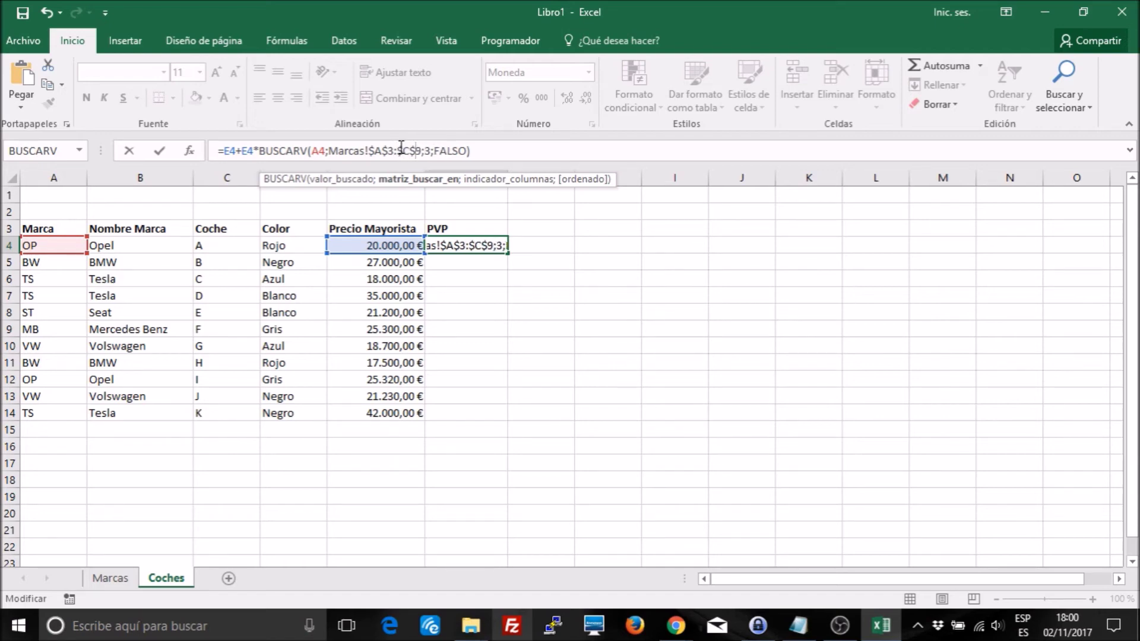
{"action": "key", "text": "Return"}
{"action": "left_click", "coordinate": [483, 245]}
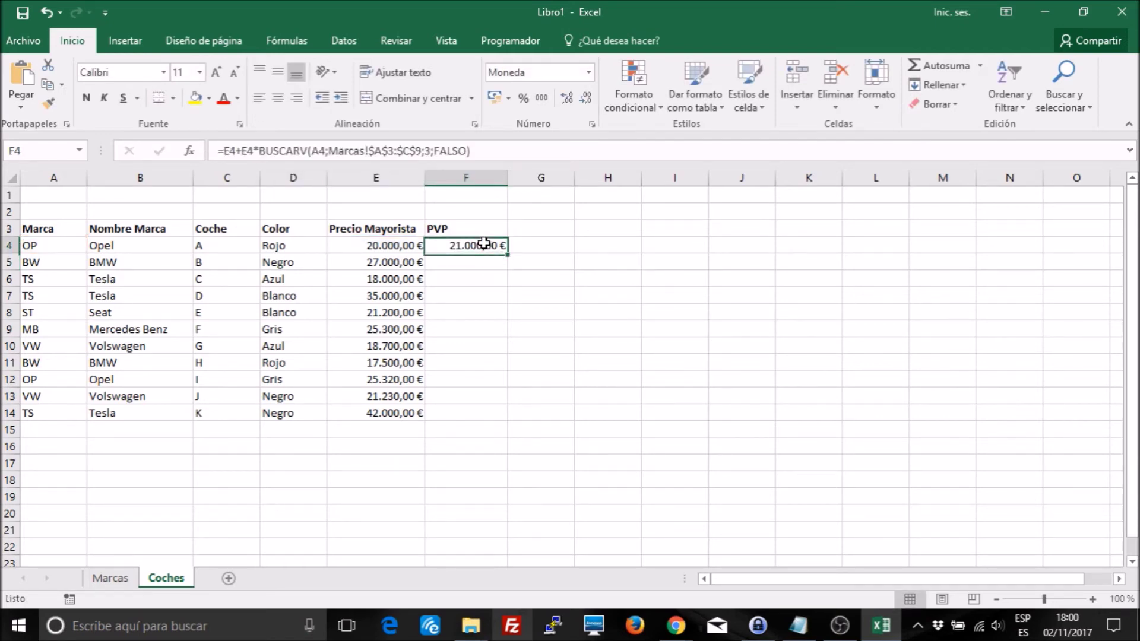
Step: Copy the PVP formula down to F14 and verify it against Tesla's 25% surcharge
{"action": "double_click", "coordinate": [507, 254]}
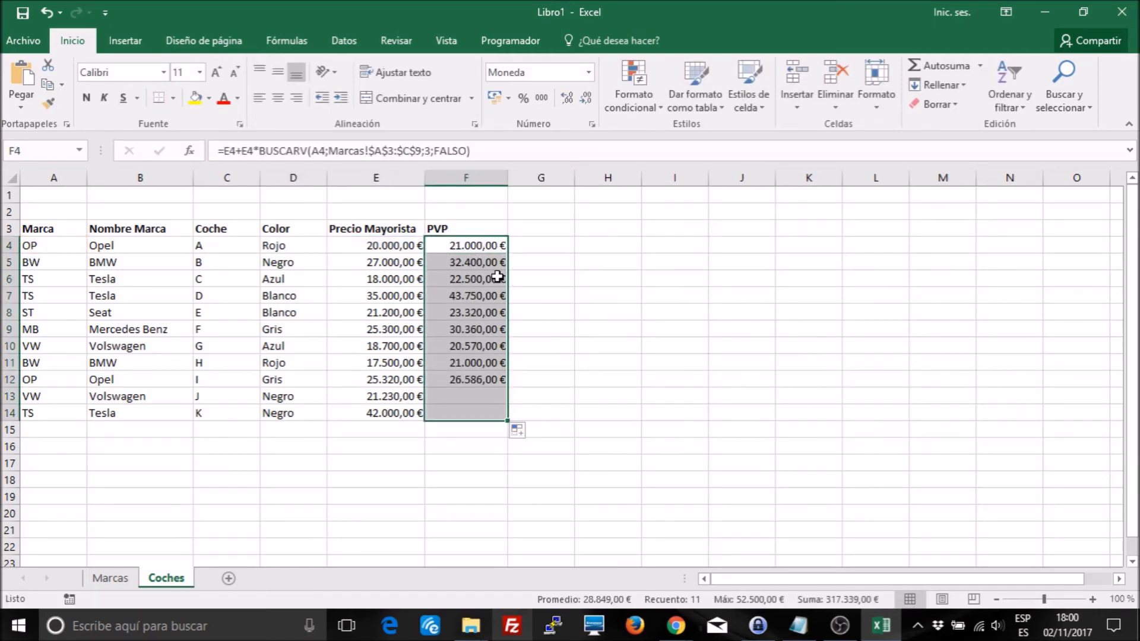
{"action": "left_click", "coordinate": [577, 356]}
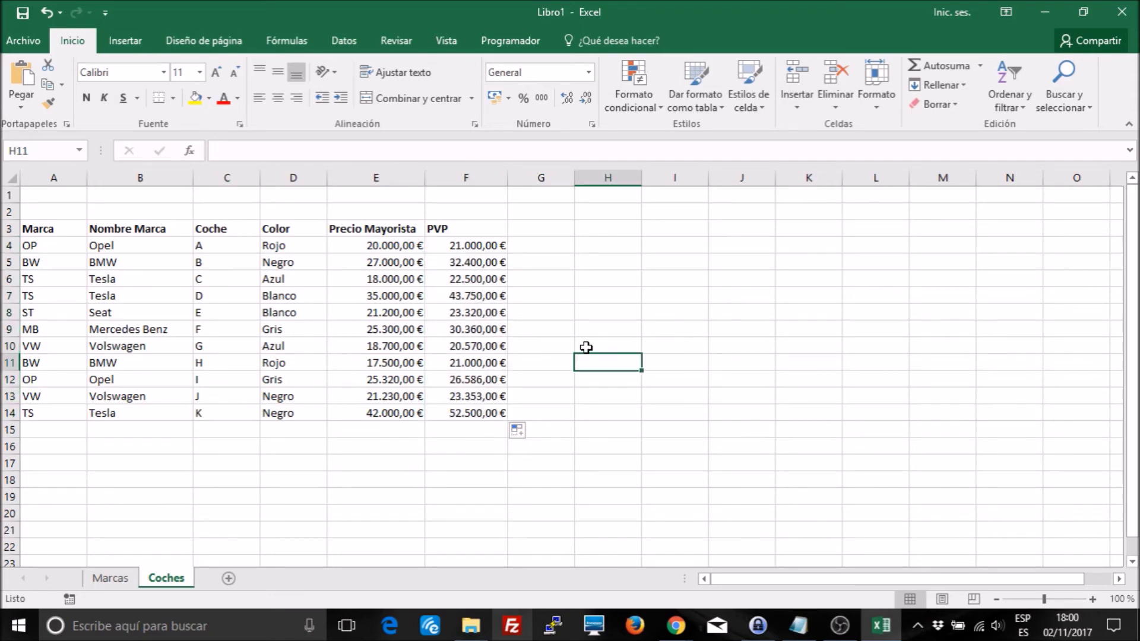
{"action": "left_click", "coordinate": [365, 415]}
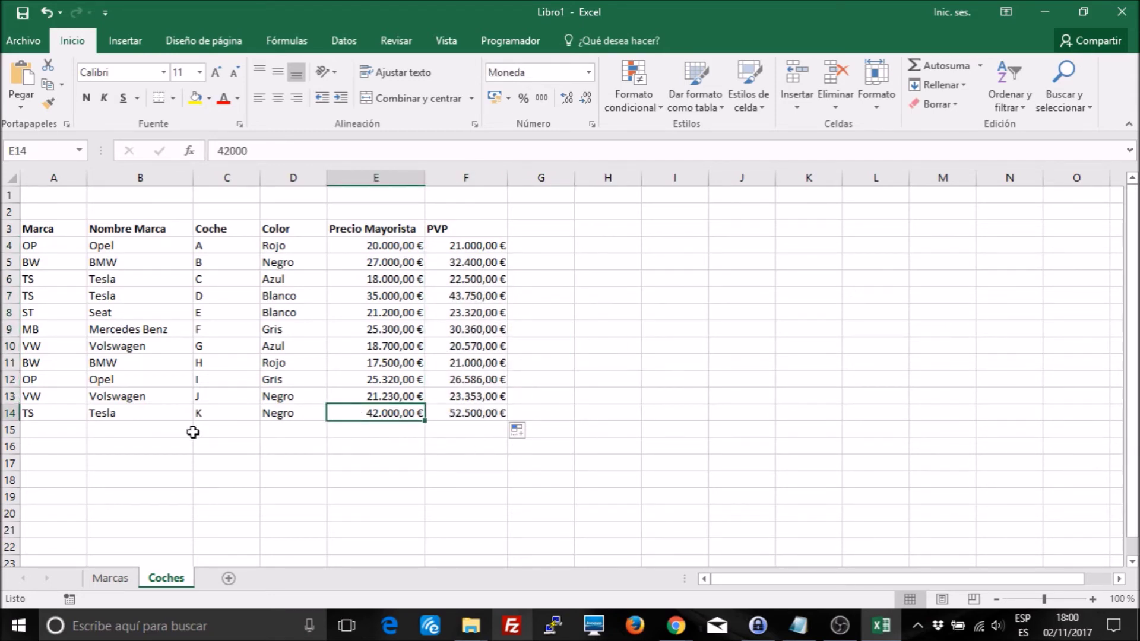
{"action": "left_click", "coordinate": [100, 579]}
{"action": "left_click", "coordinate": [189, 315]}
{"action": "left_click", "coordinate": [166, 582]}
{"action": "left_click", "coordinate": [489, 432]}
{"action": "left_click", "coordinate": [452, 445]}
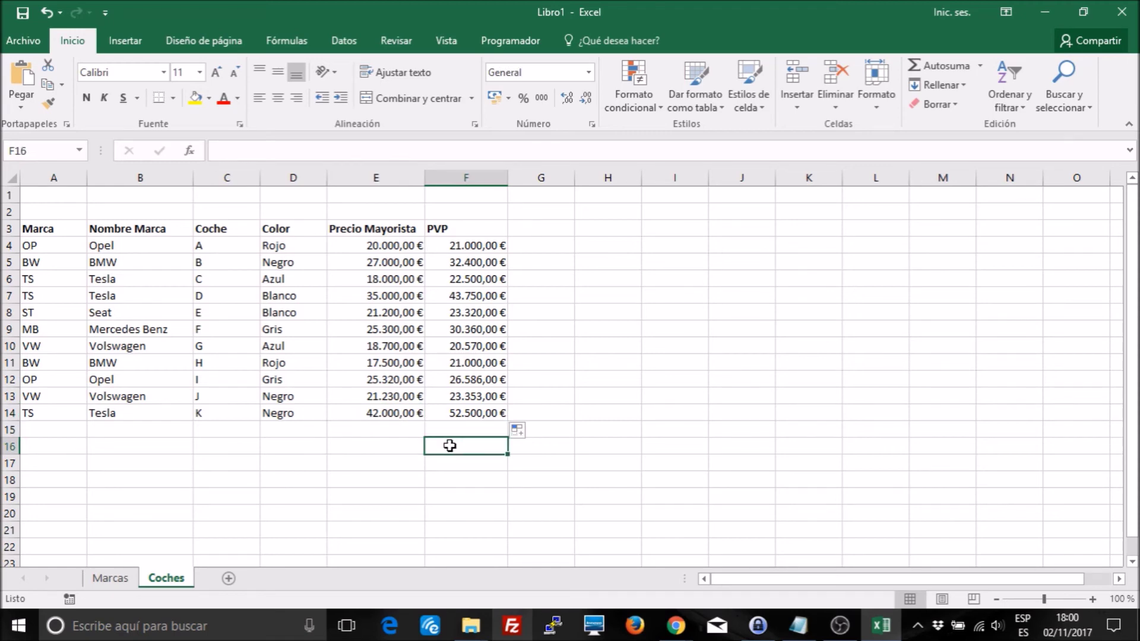
{"action": "type", "text": "=25*4"}
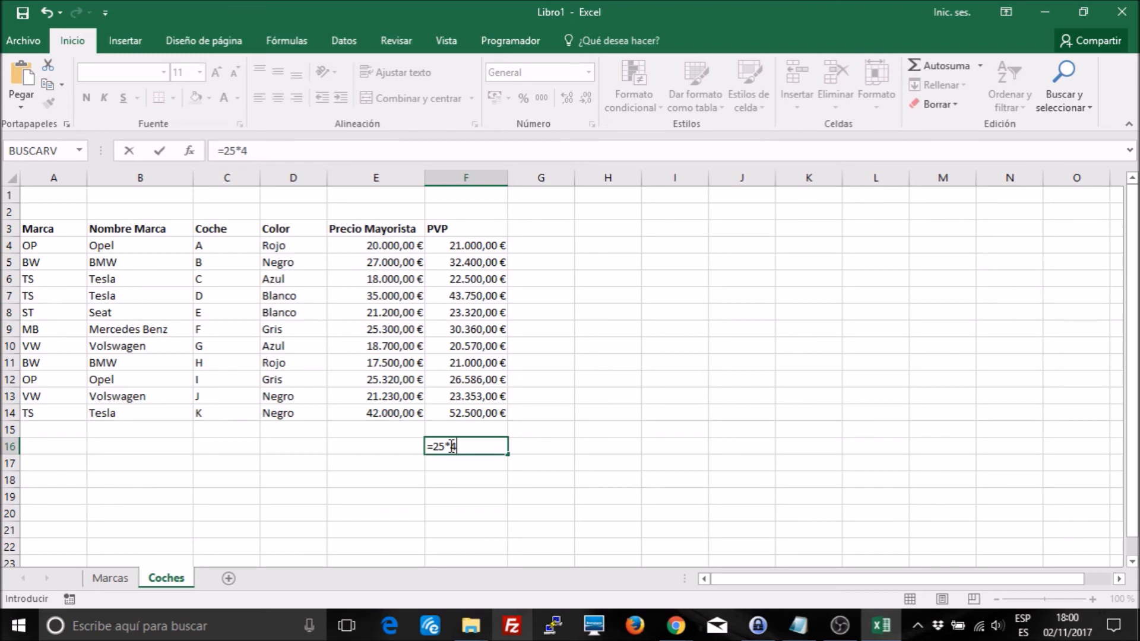
{"action": "type", "text": "000/100"}
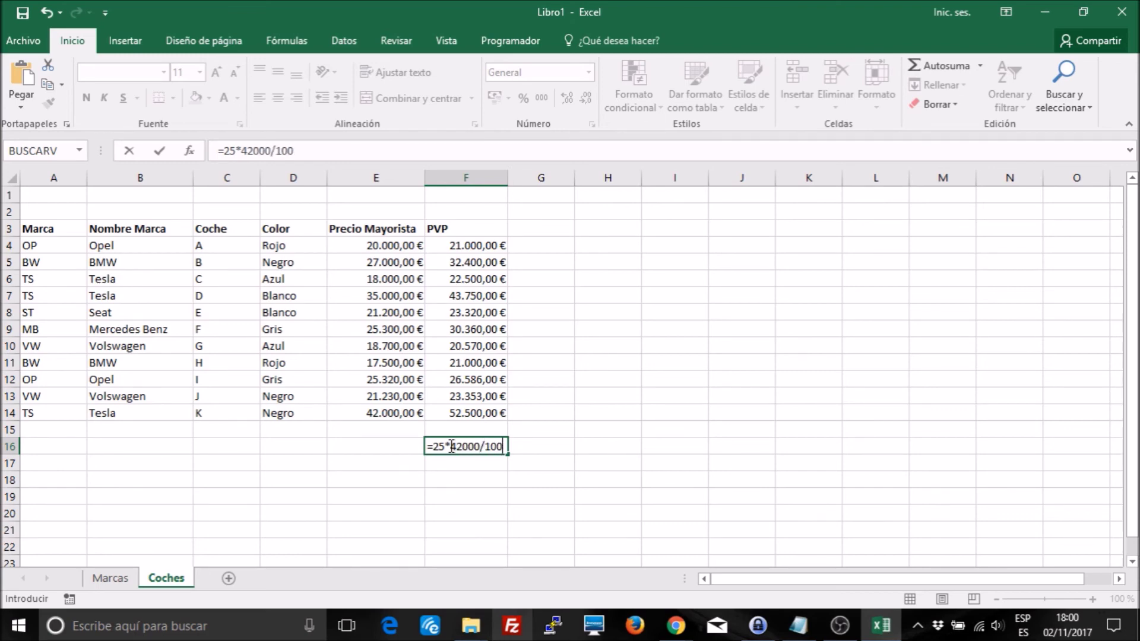
{"action": "key", "text": "Return"}
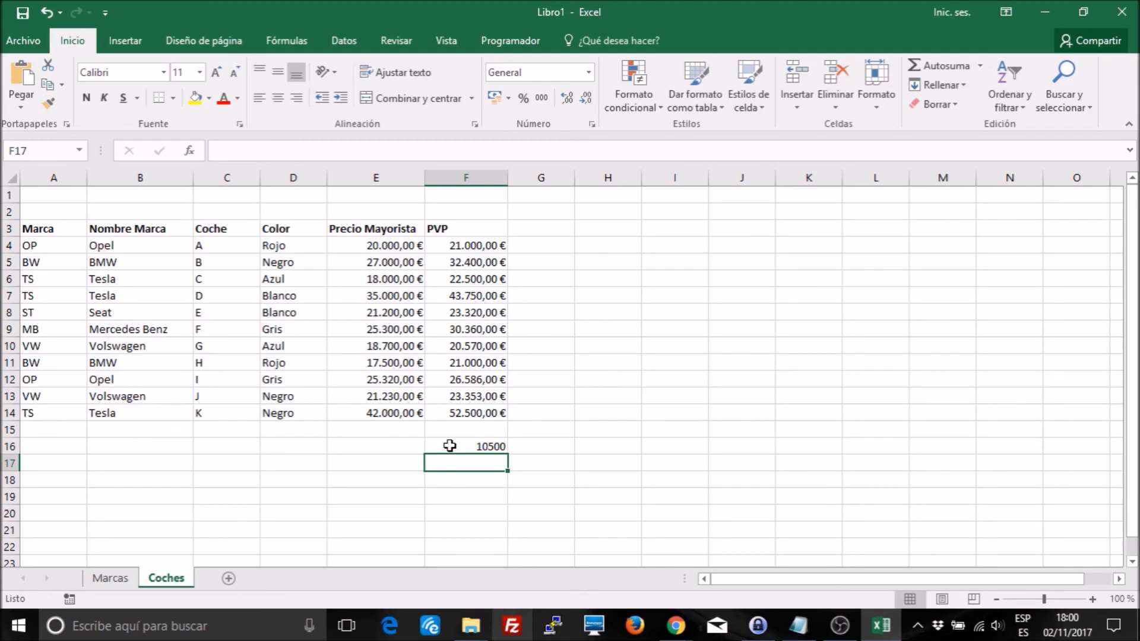
{"action": "left_click", "coordinate": [449, 445]}
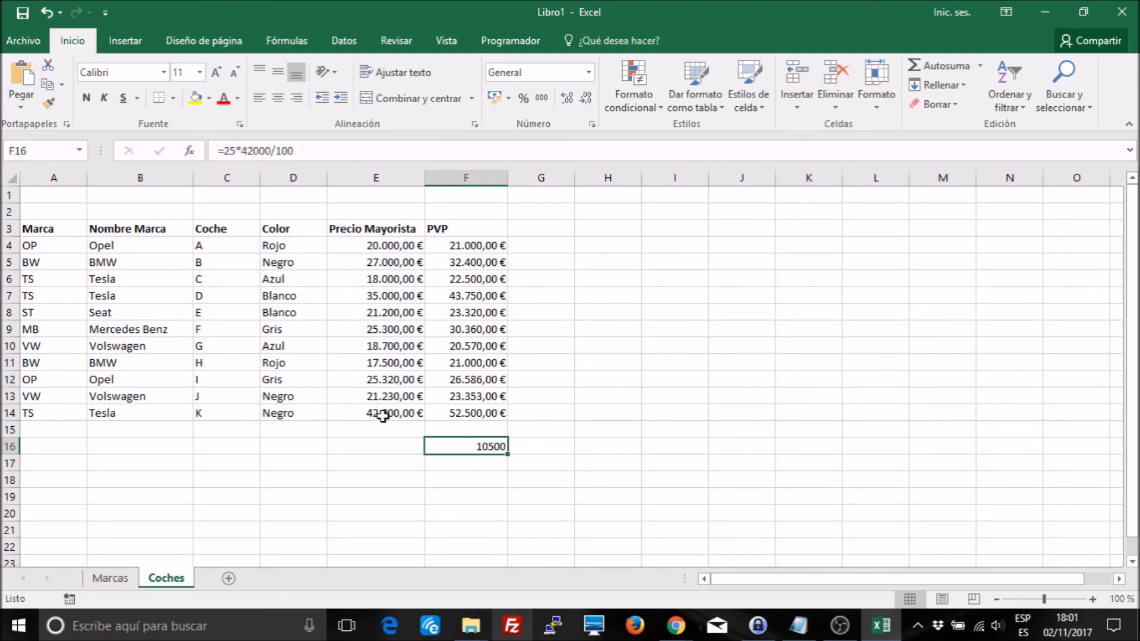
{"action": "key", "text": "Delete"}
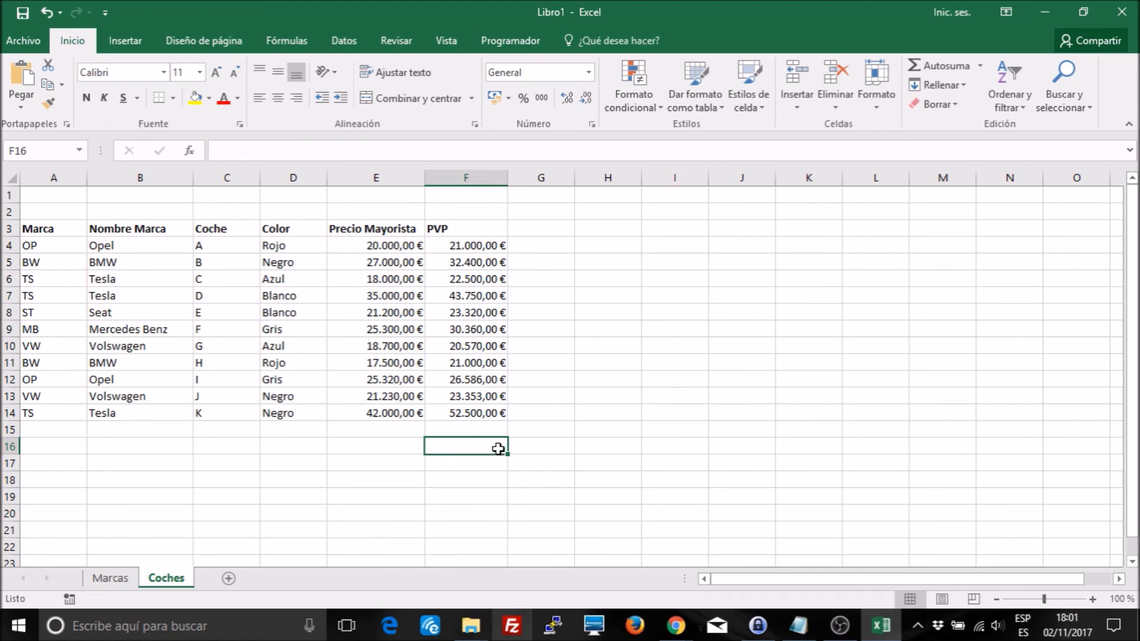
{"action": "left_click", "coordinate": [478, 282]}
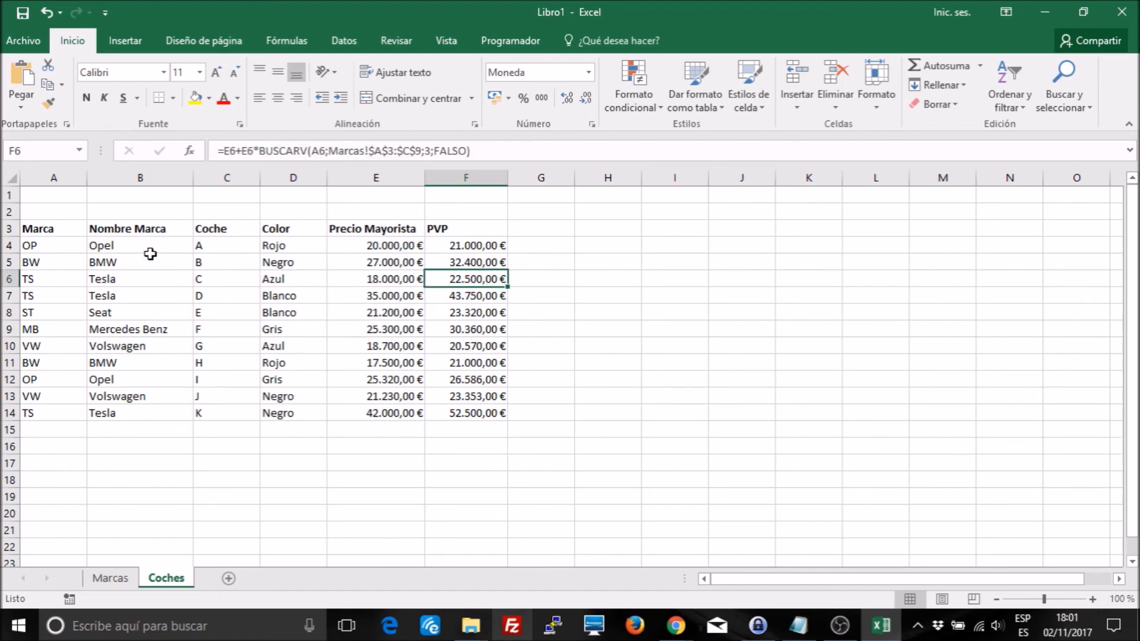
{"action": "left_click", "coordinate": [129, 245]}
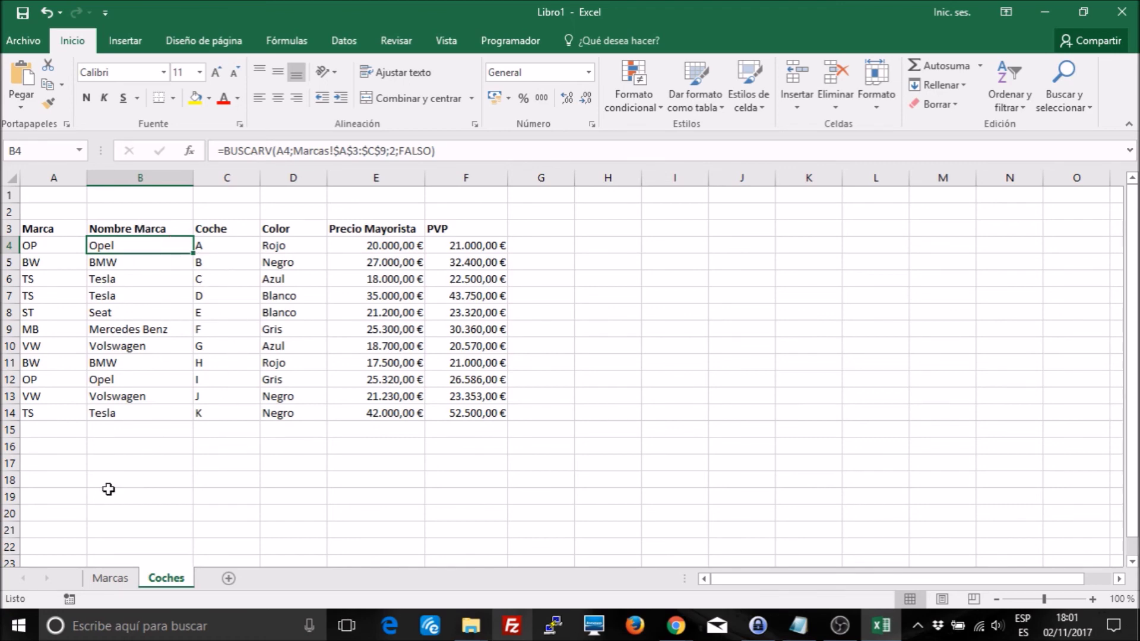
{"action": "left_click", "coordinate": [489, 259]}
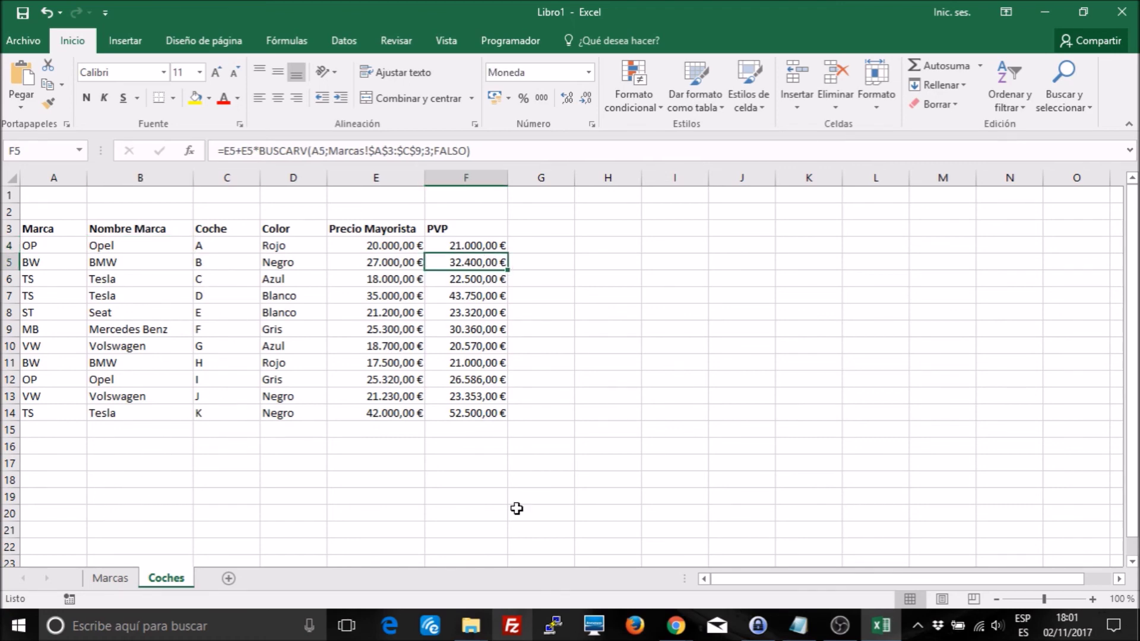